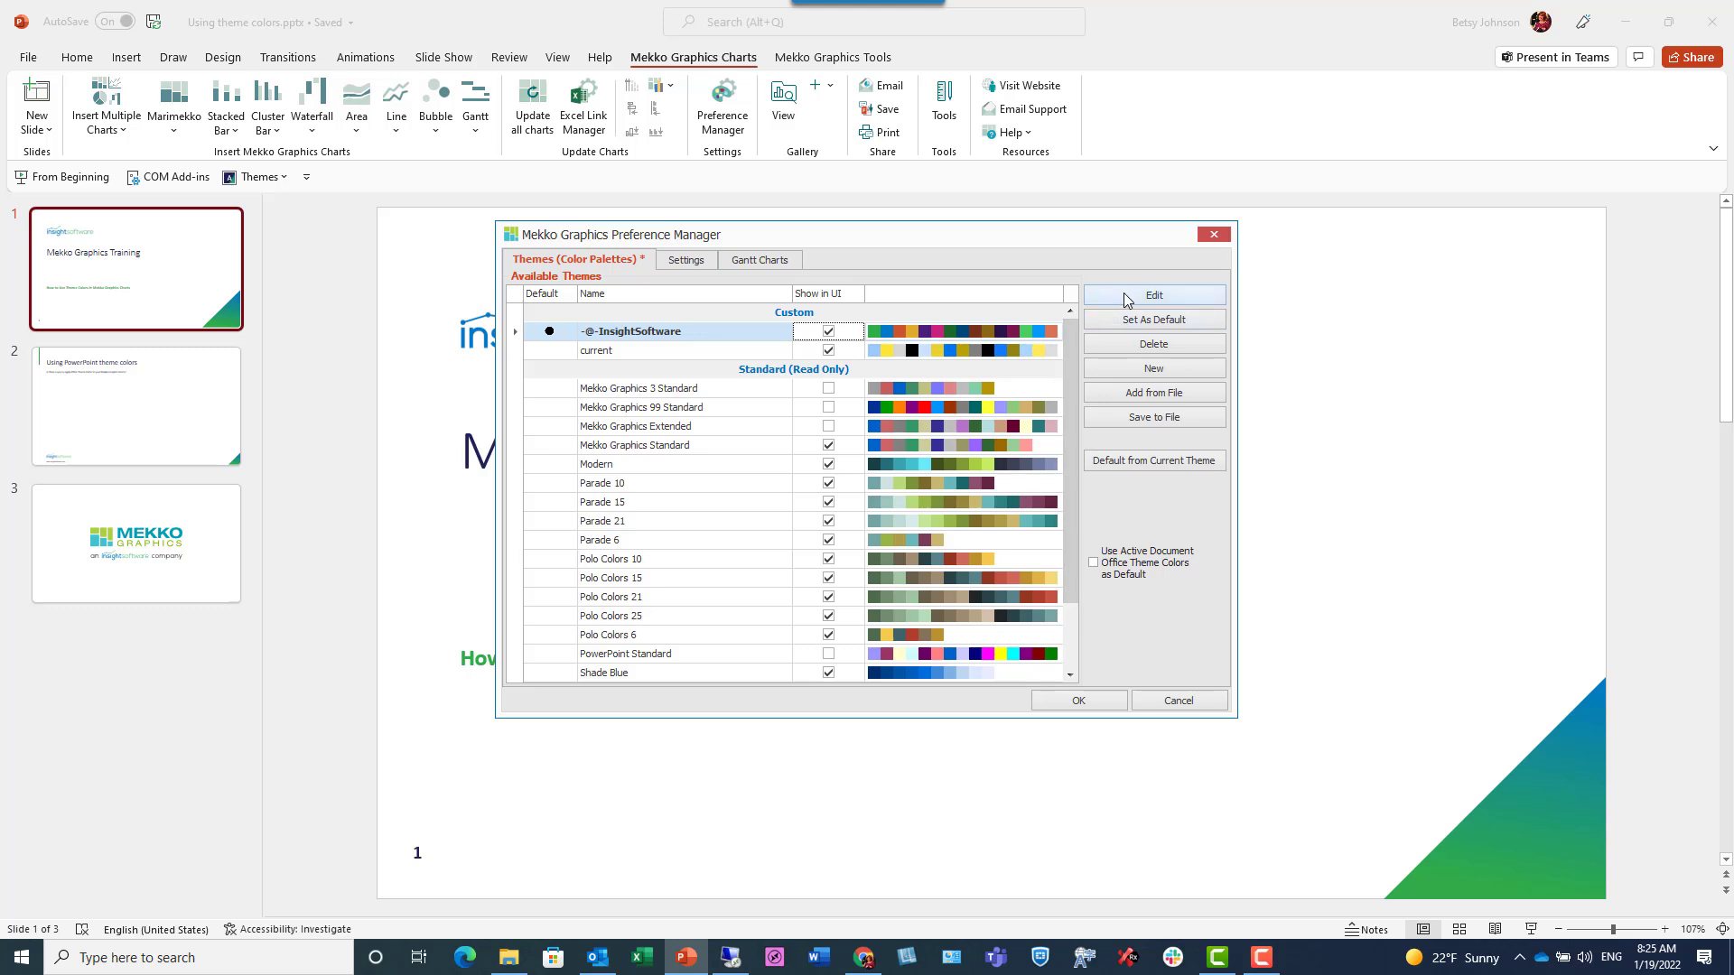
# Review the line draw order and element colors of the -@-InsightSoftware theme, leave it unedited, and apply the pending theme preferences
pyautogui.click(1127, 299)
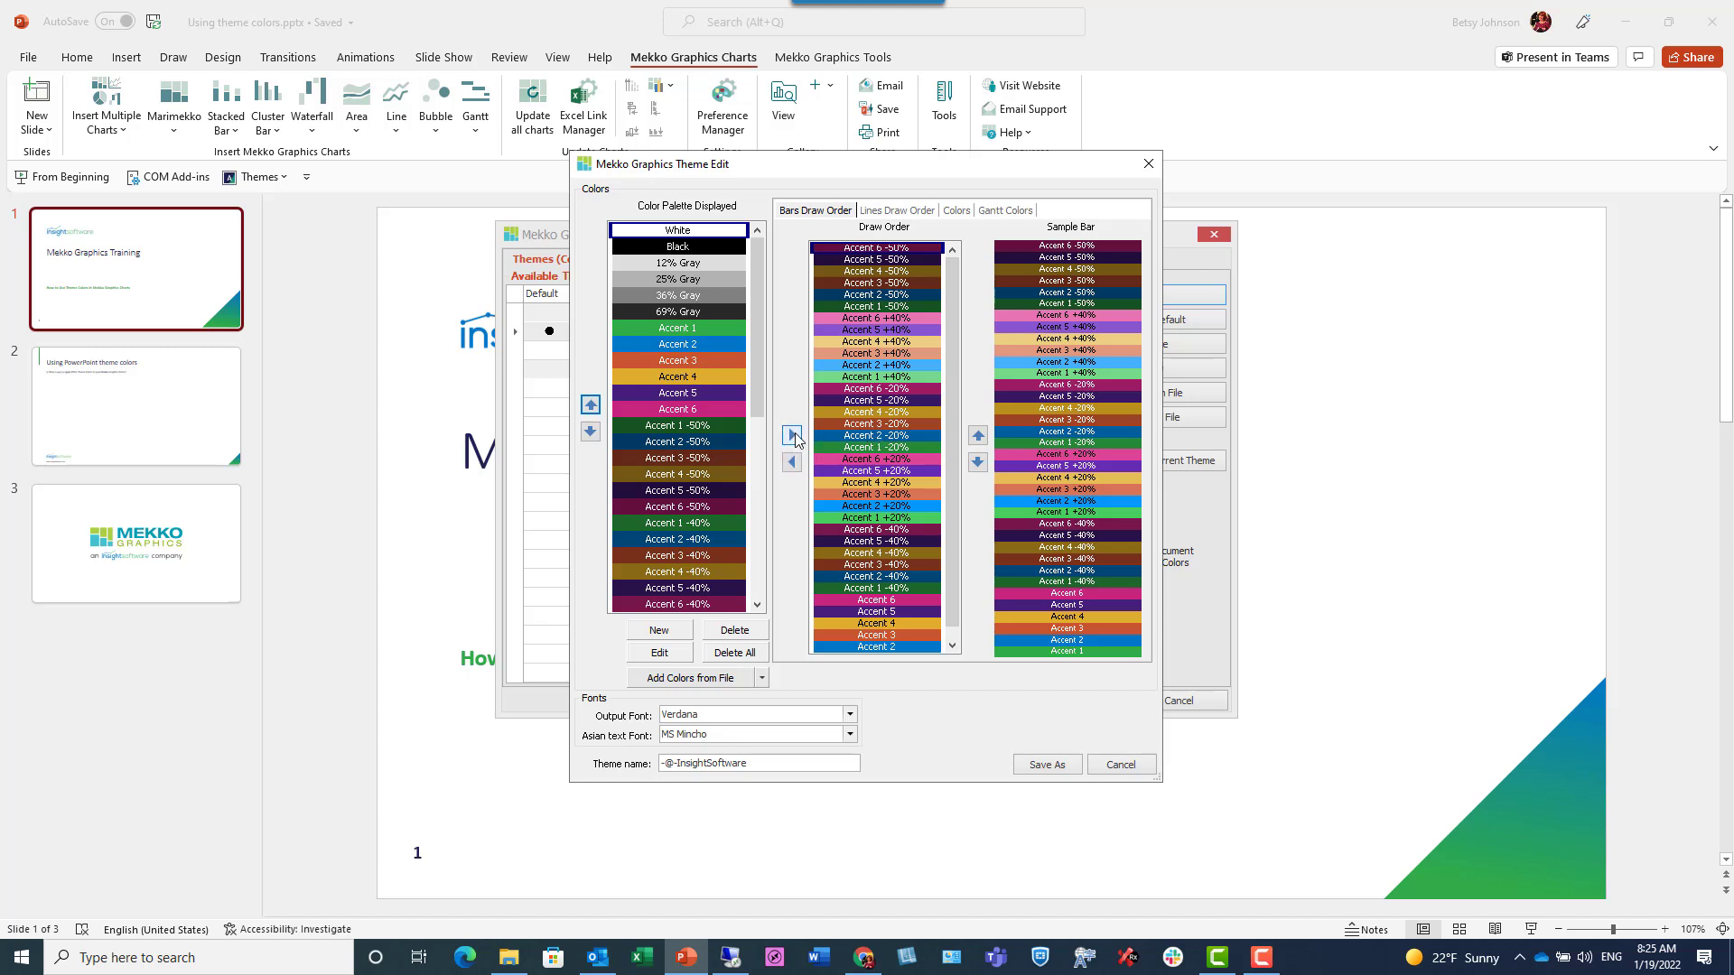
pyautogui.click(897, 210)
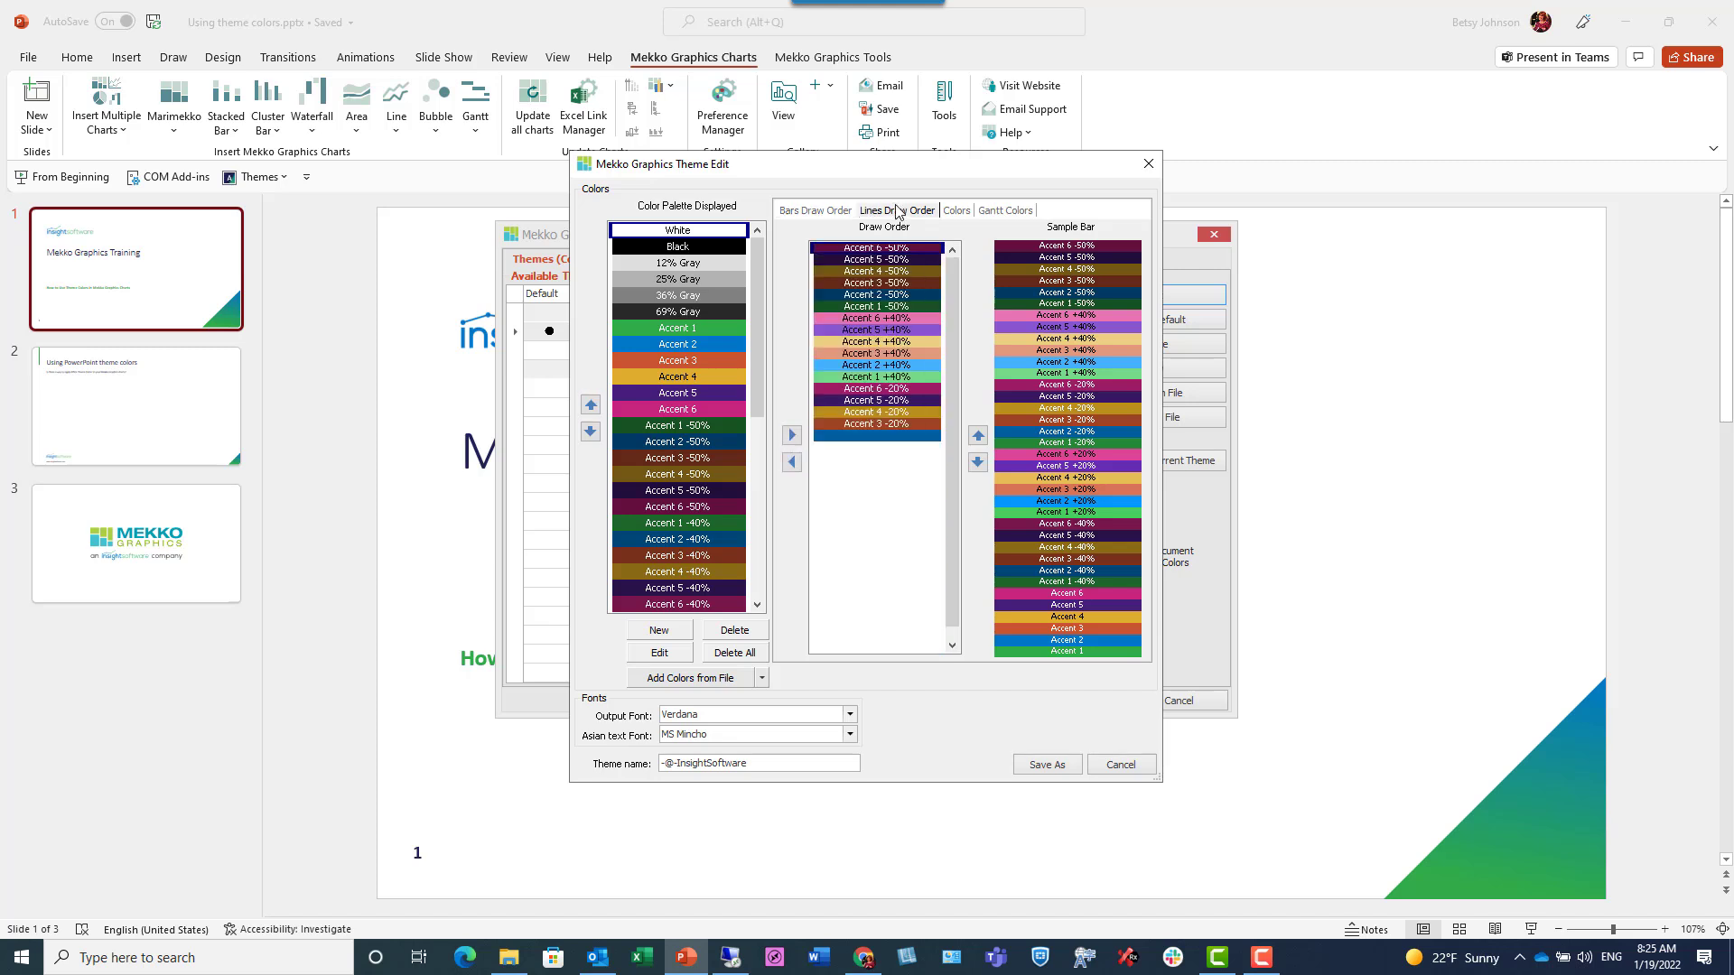
pyautogui.click(957, 211)
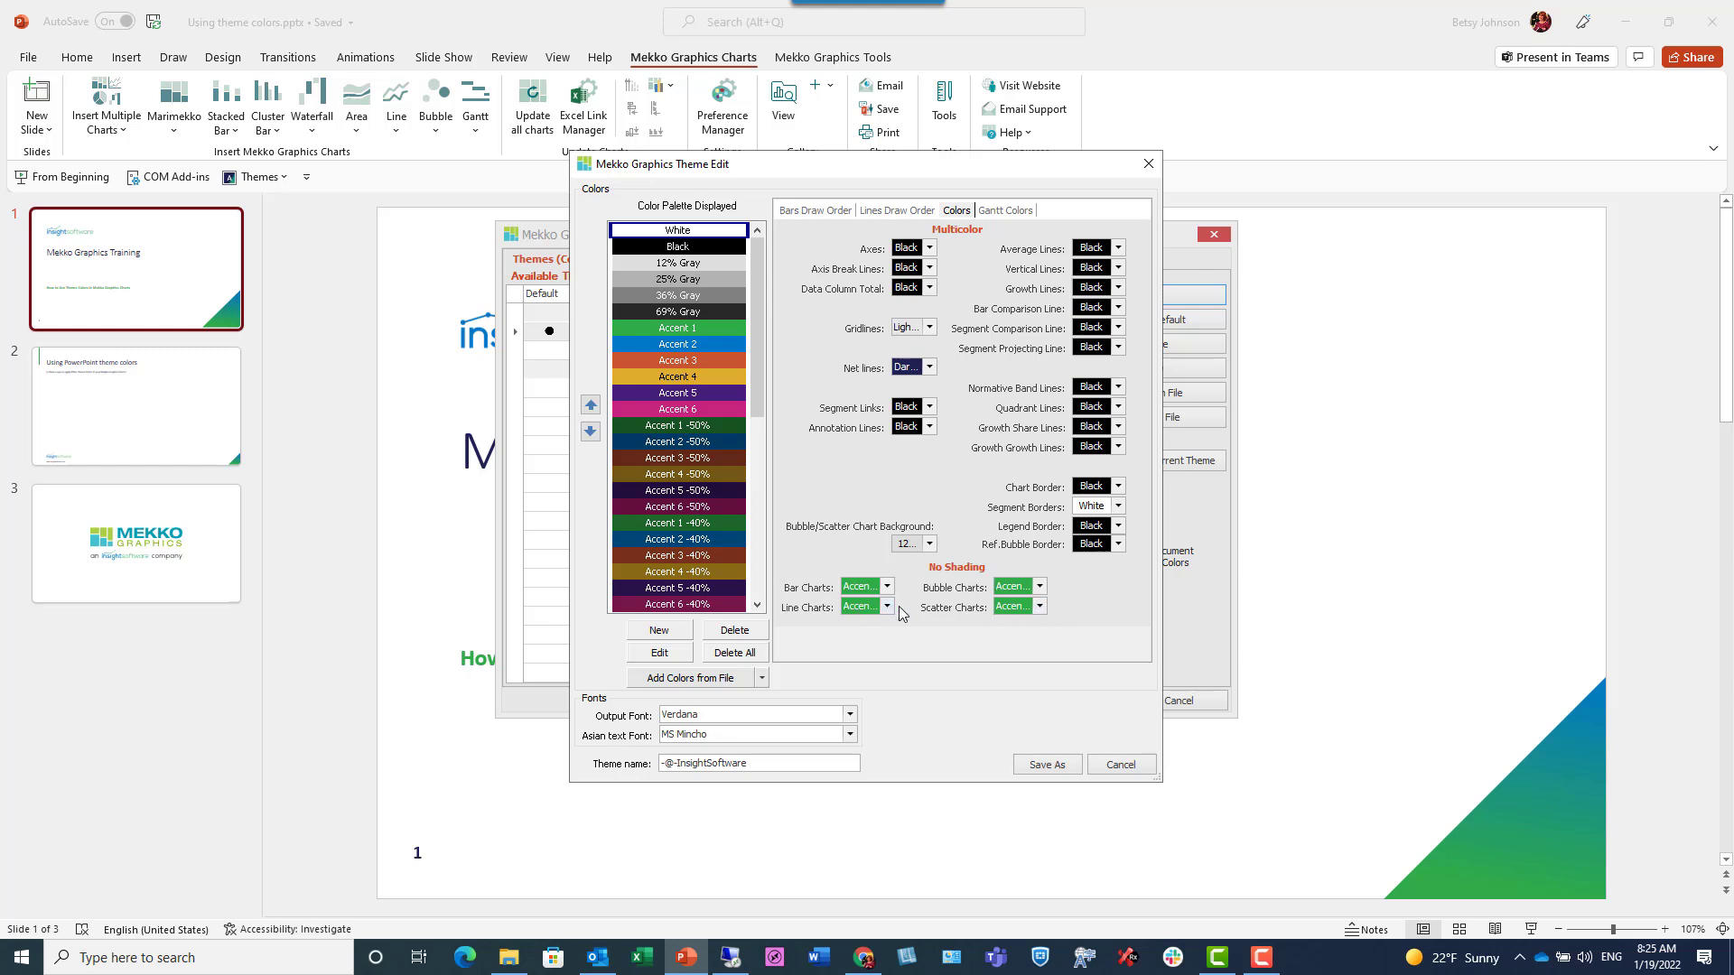
pyautogui.click(1121, 766)
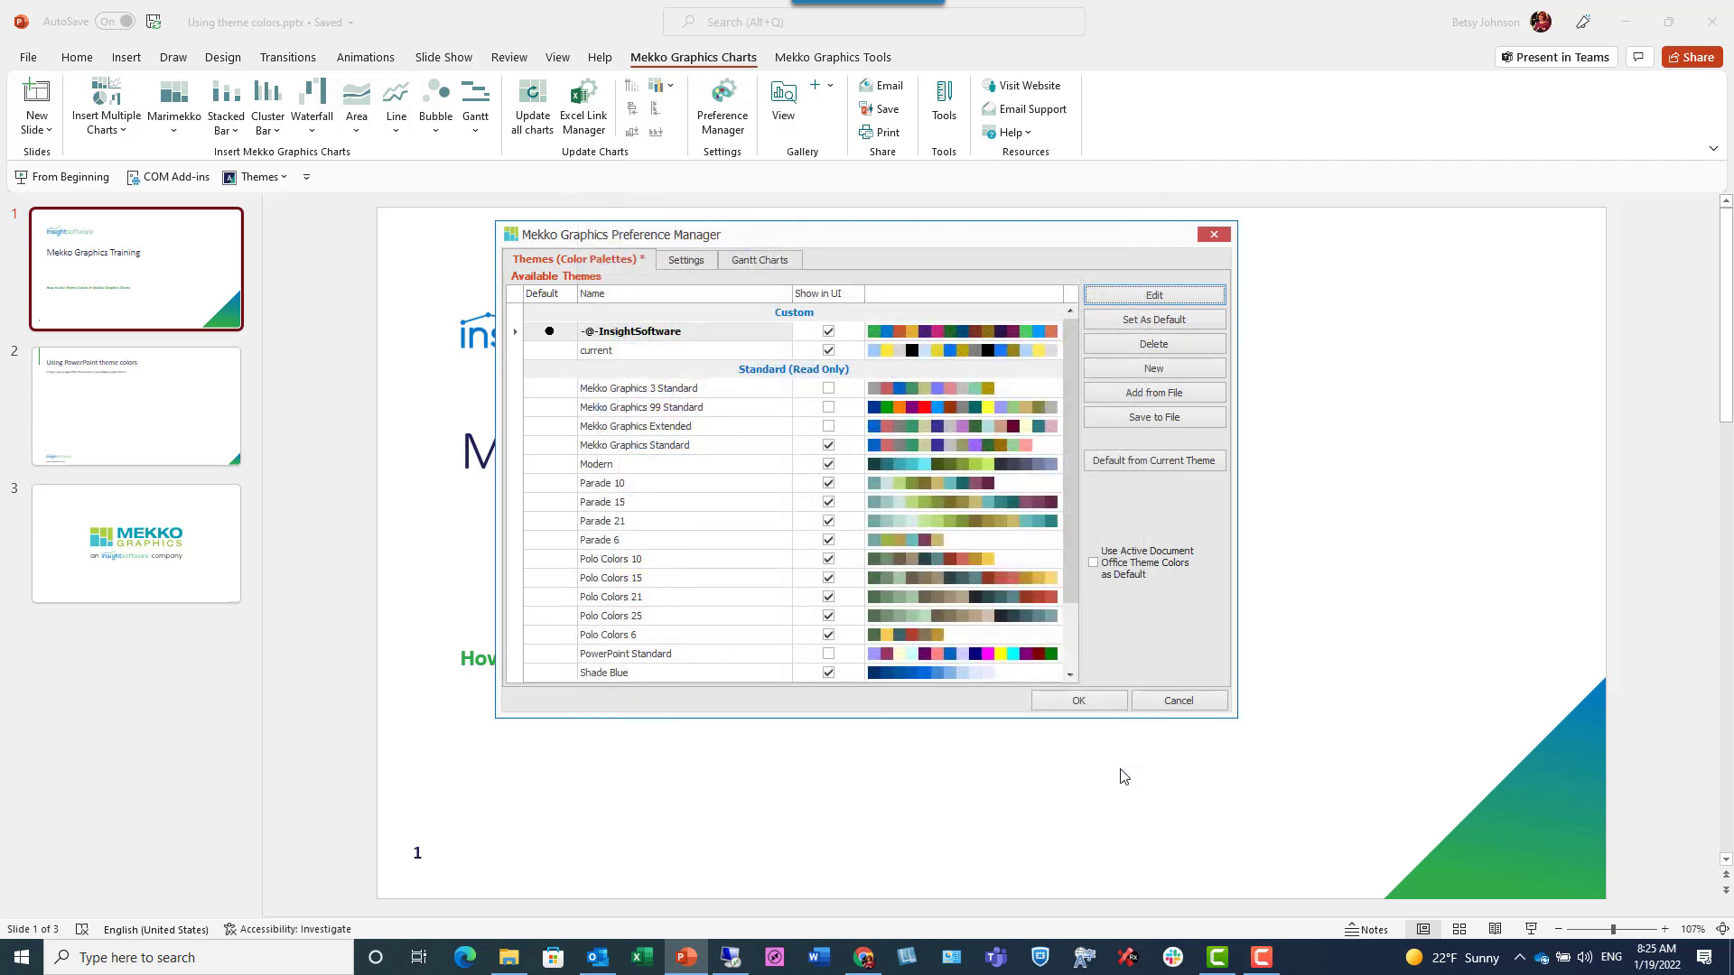
pyautogui.click(1082, 700)
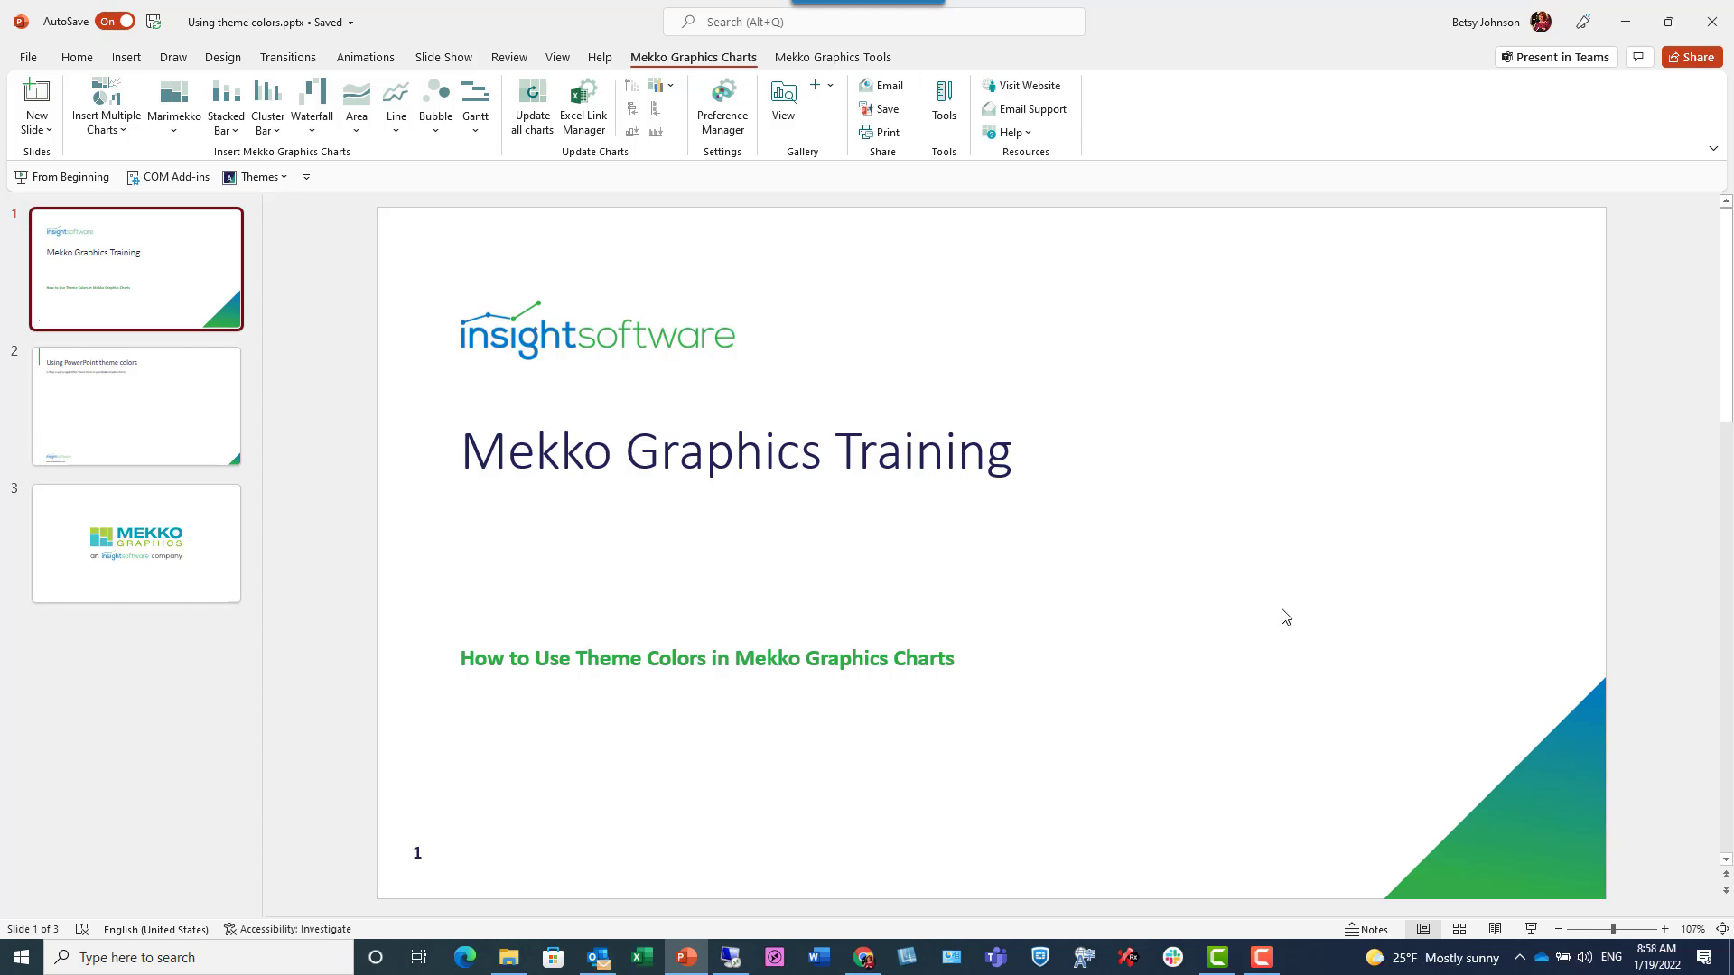
# Insert a default Marimekko chart on the "Using PowerPoint theme colors" slide and dismiss its data editor
pyautogui.click(194, 438)
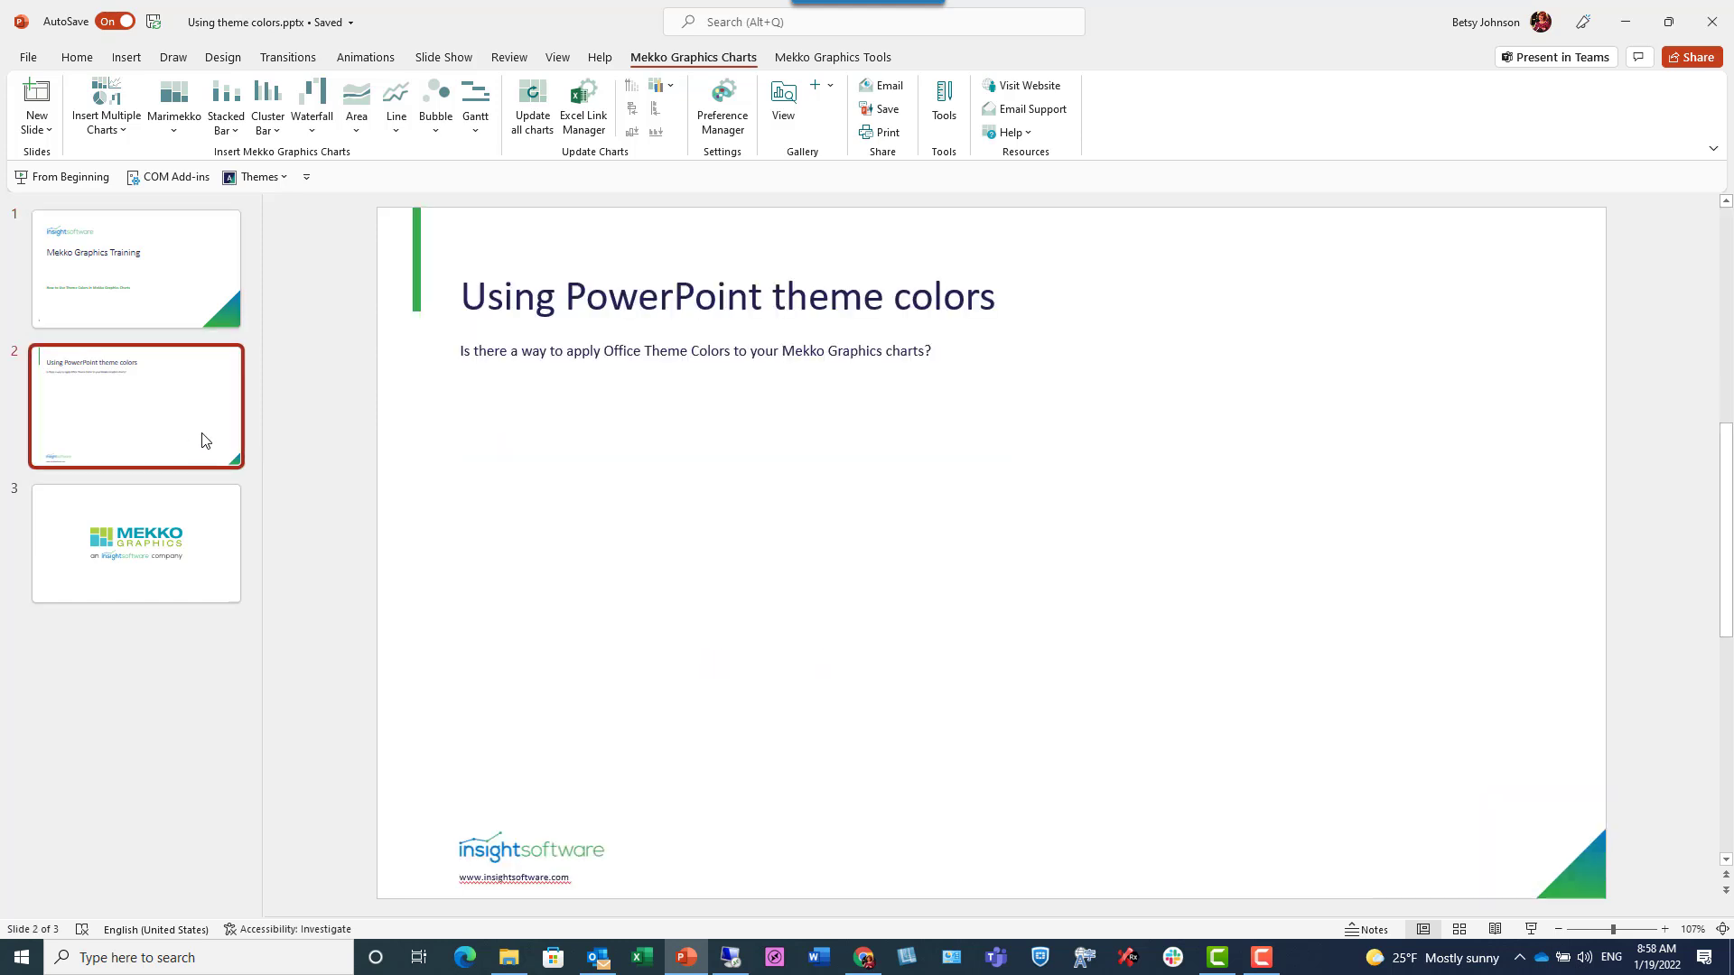
pyautogui.click(174, 93)
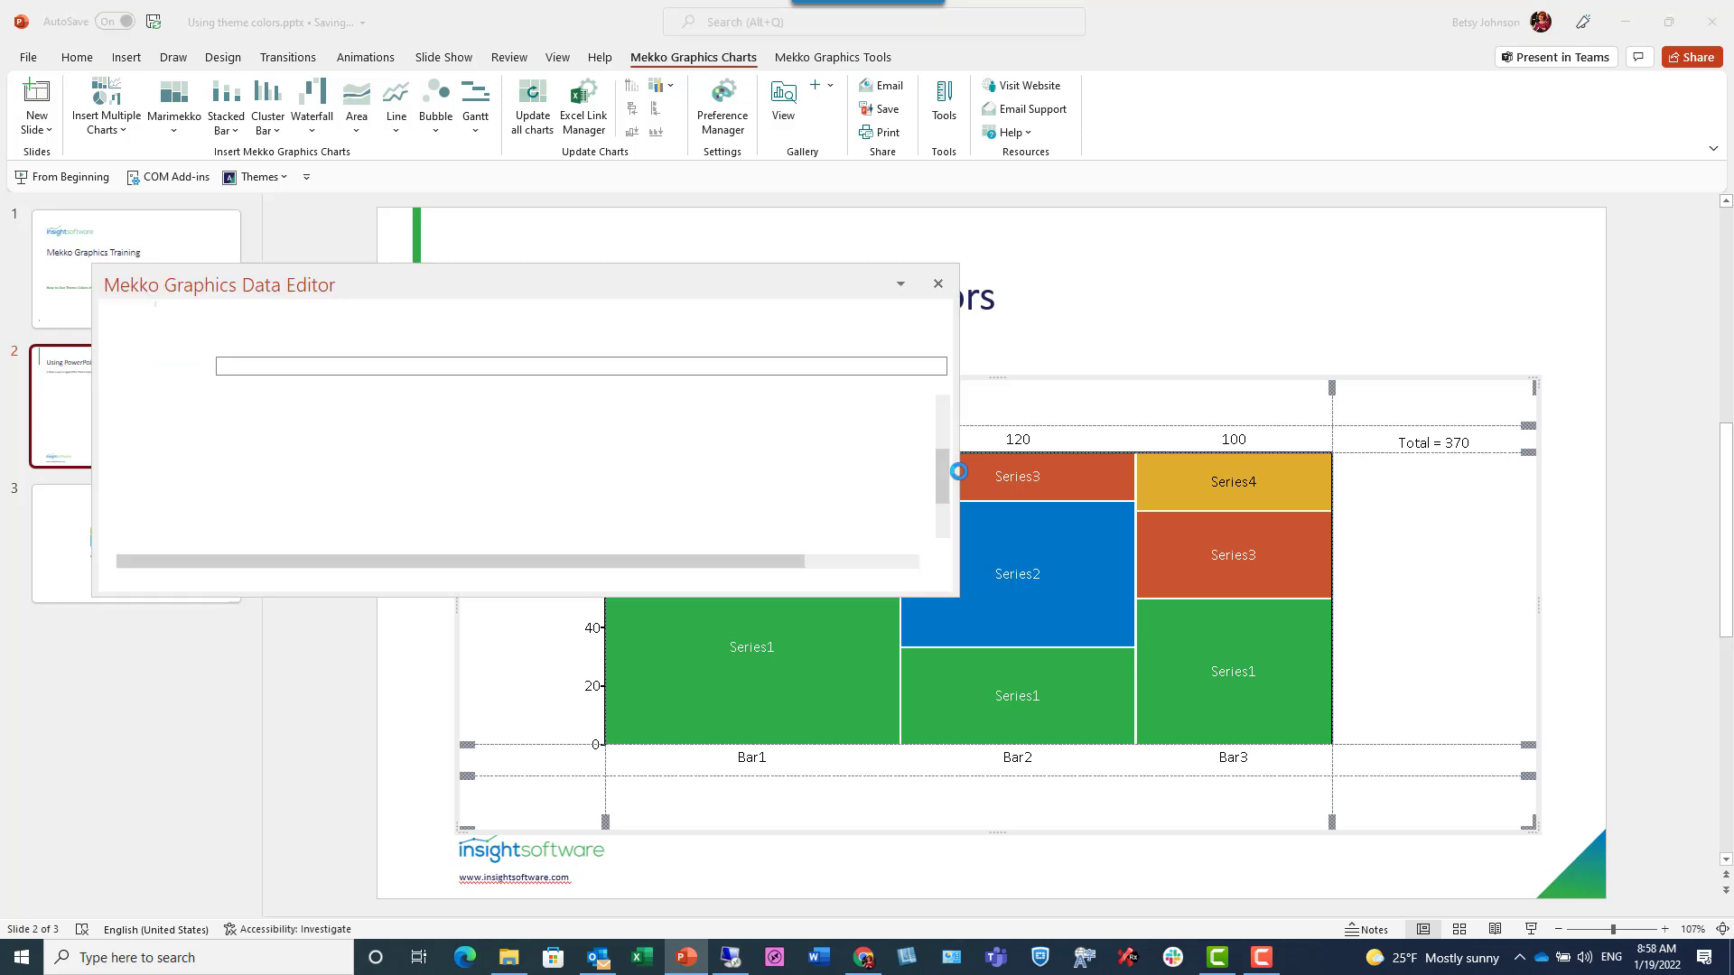
pyautogui.click(930, 343)
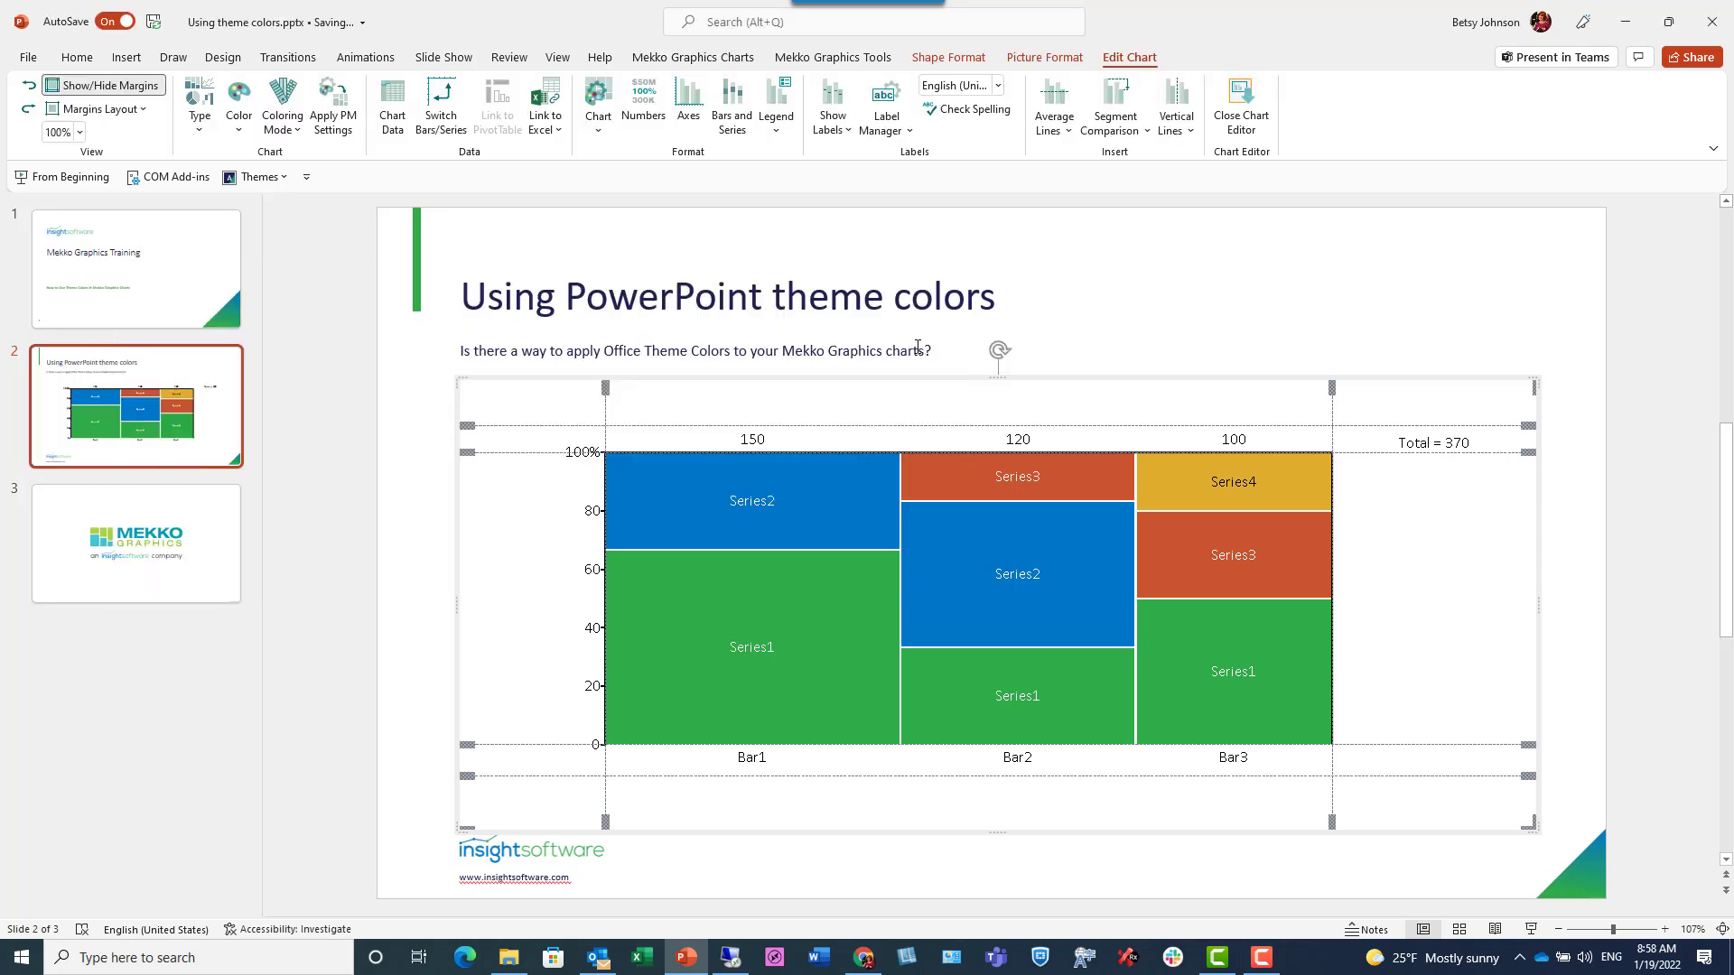
# Look through the color palettes offered for the Marimekko chart and exit chart editing without changing the palette
pyautogui.click(240, 134)
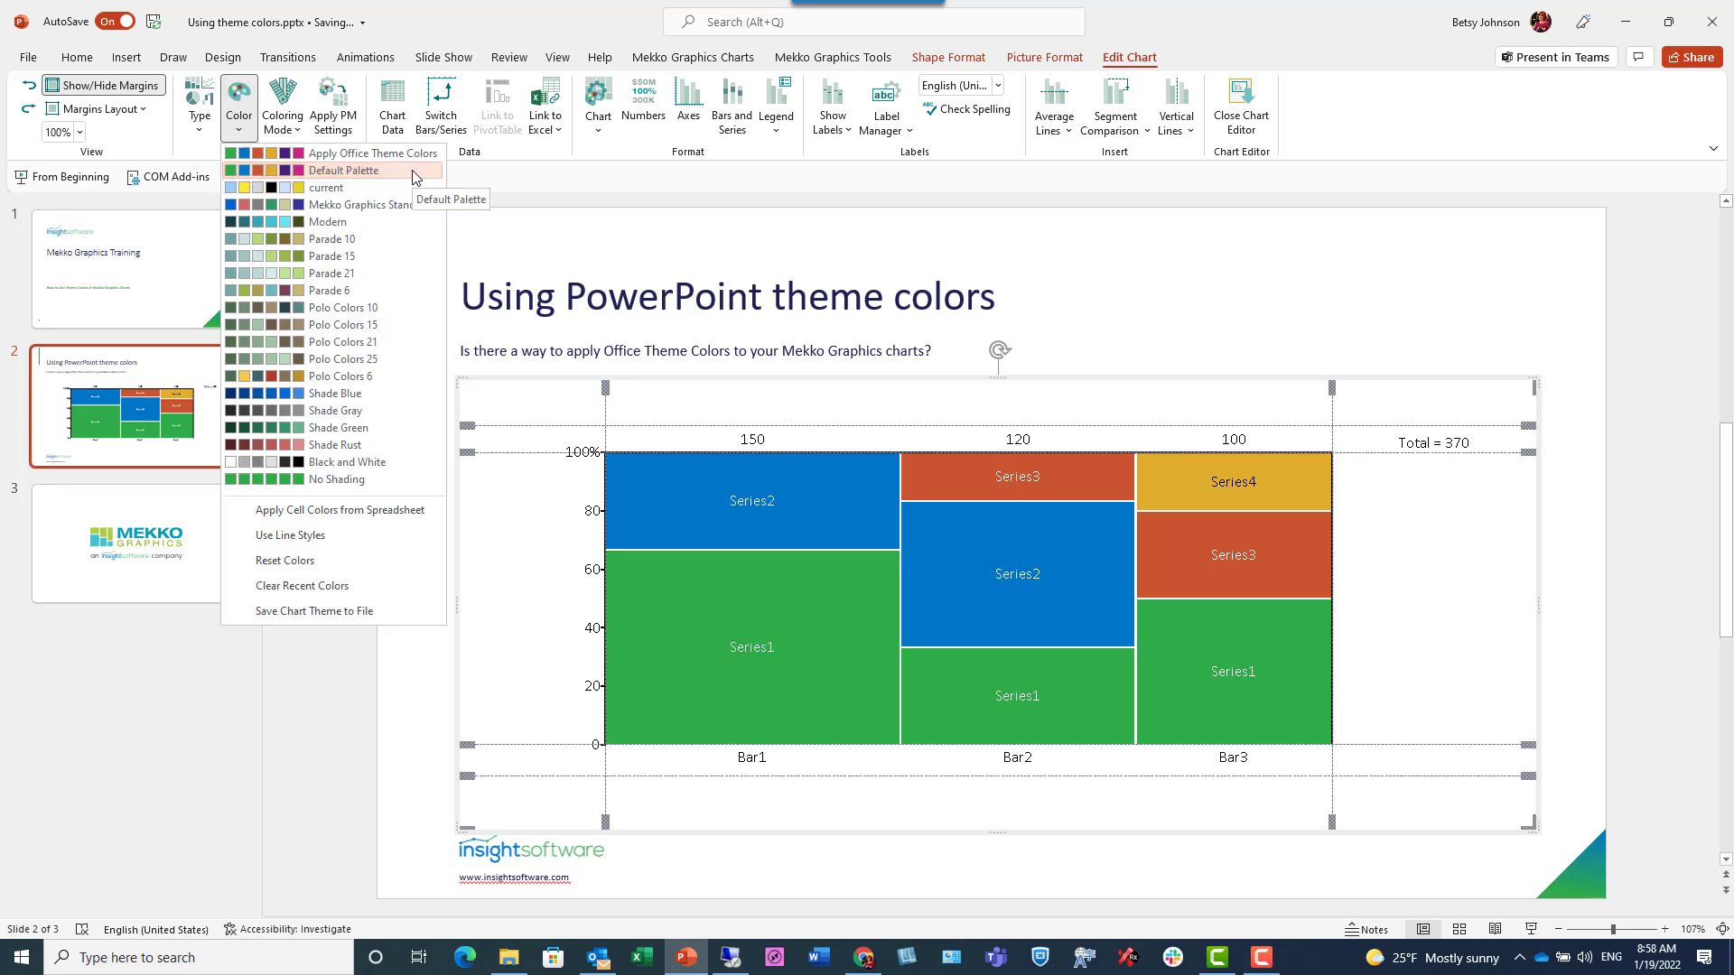
pyautogui.click(1416, 569)
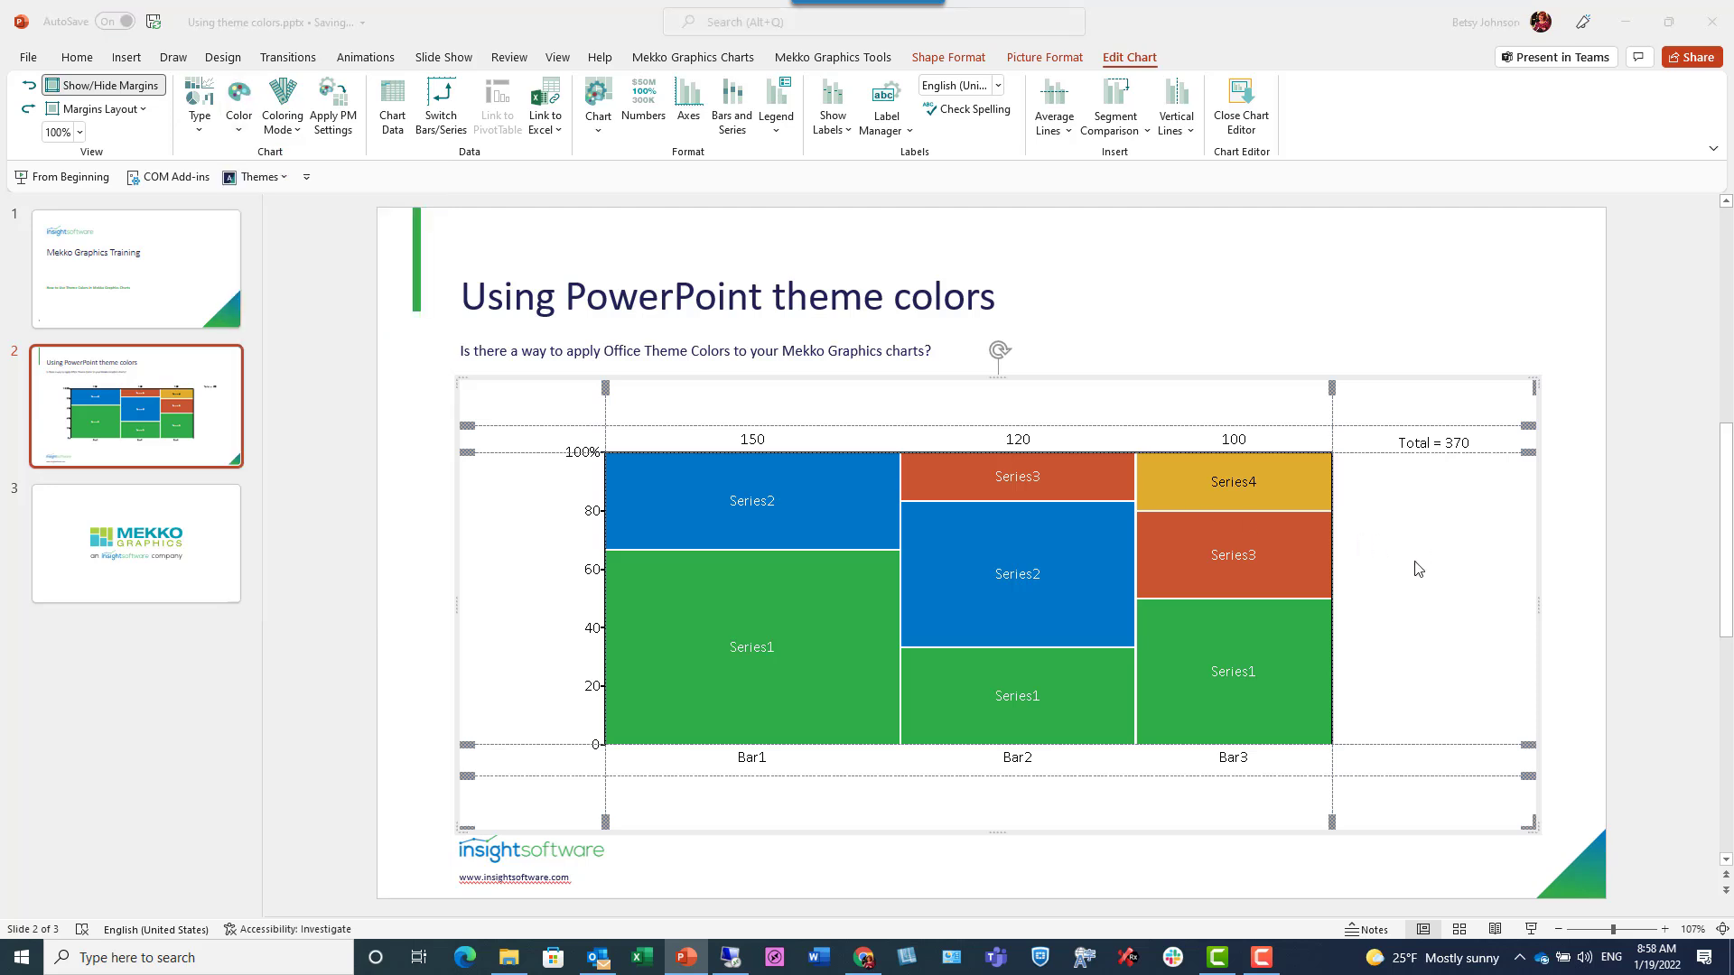
pyautogui.click(1591, 540)
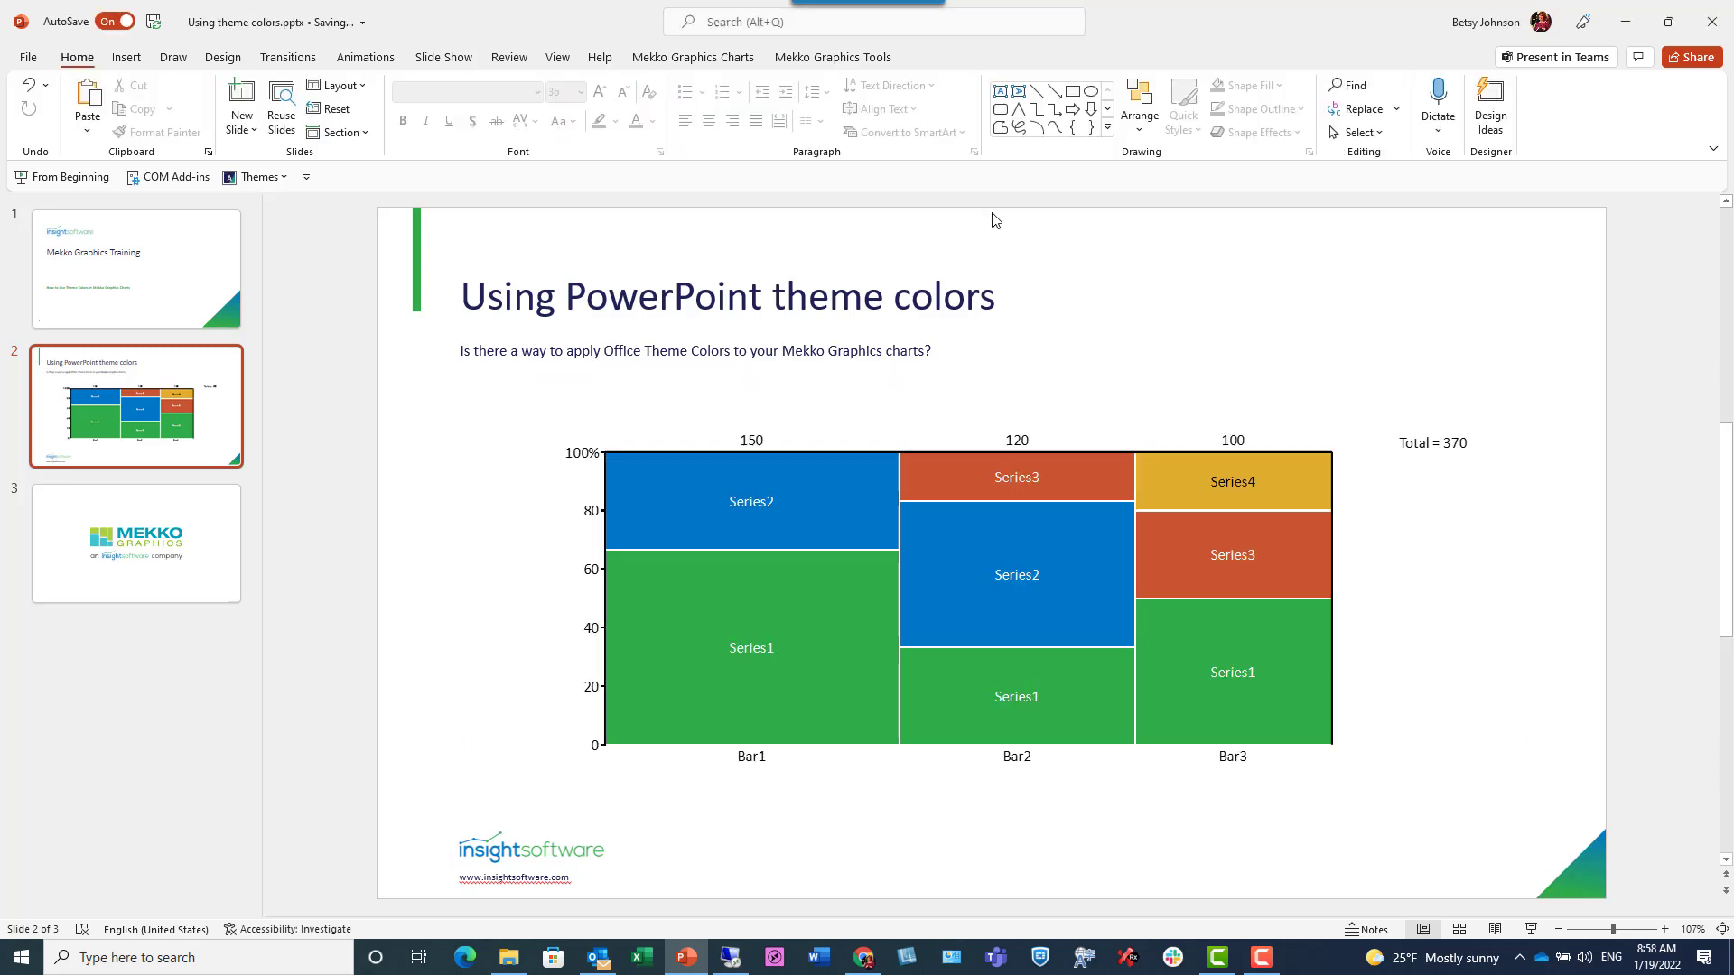
# Enable Use Active Document Office Theme Colors as Default in the Mekko Graphics preferences and apply the setting
pyautogui.click(694, 60)
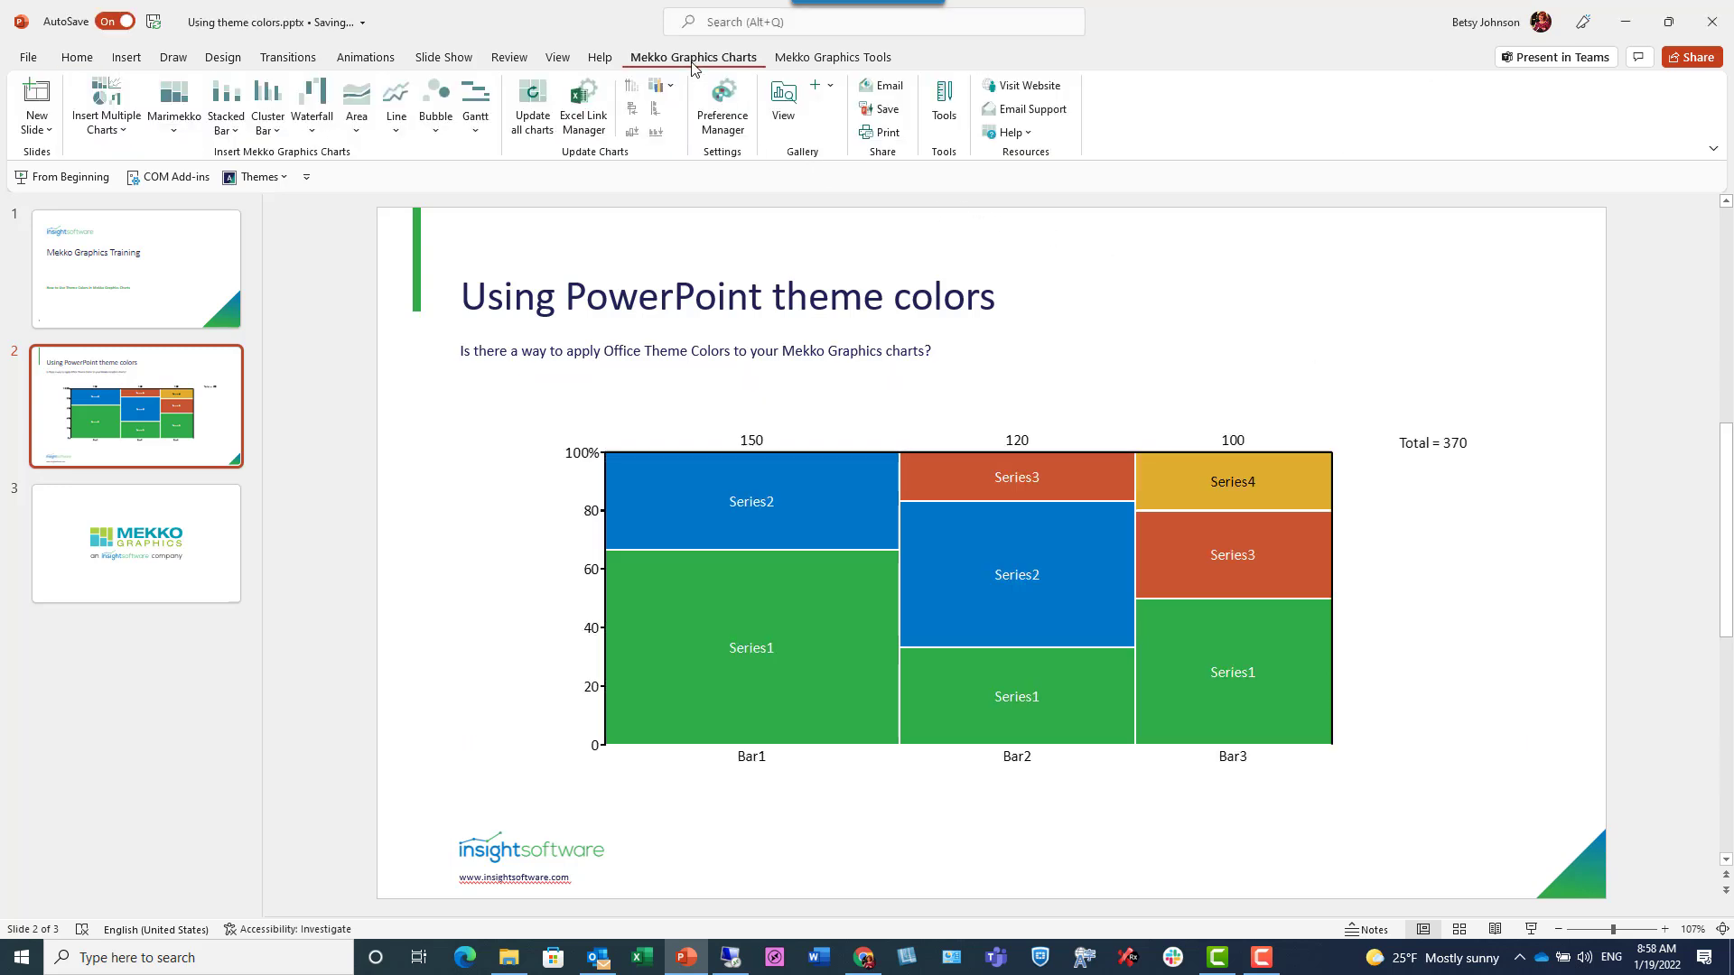
pyautogui.click(722, 136)
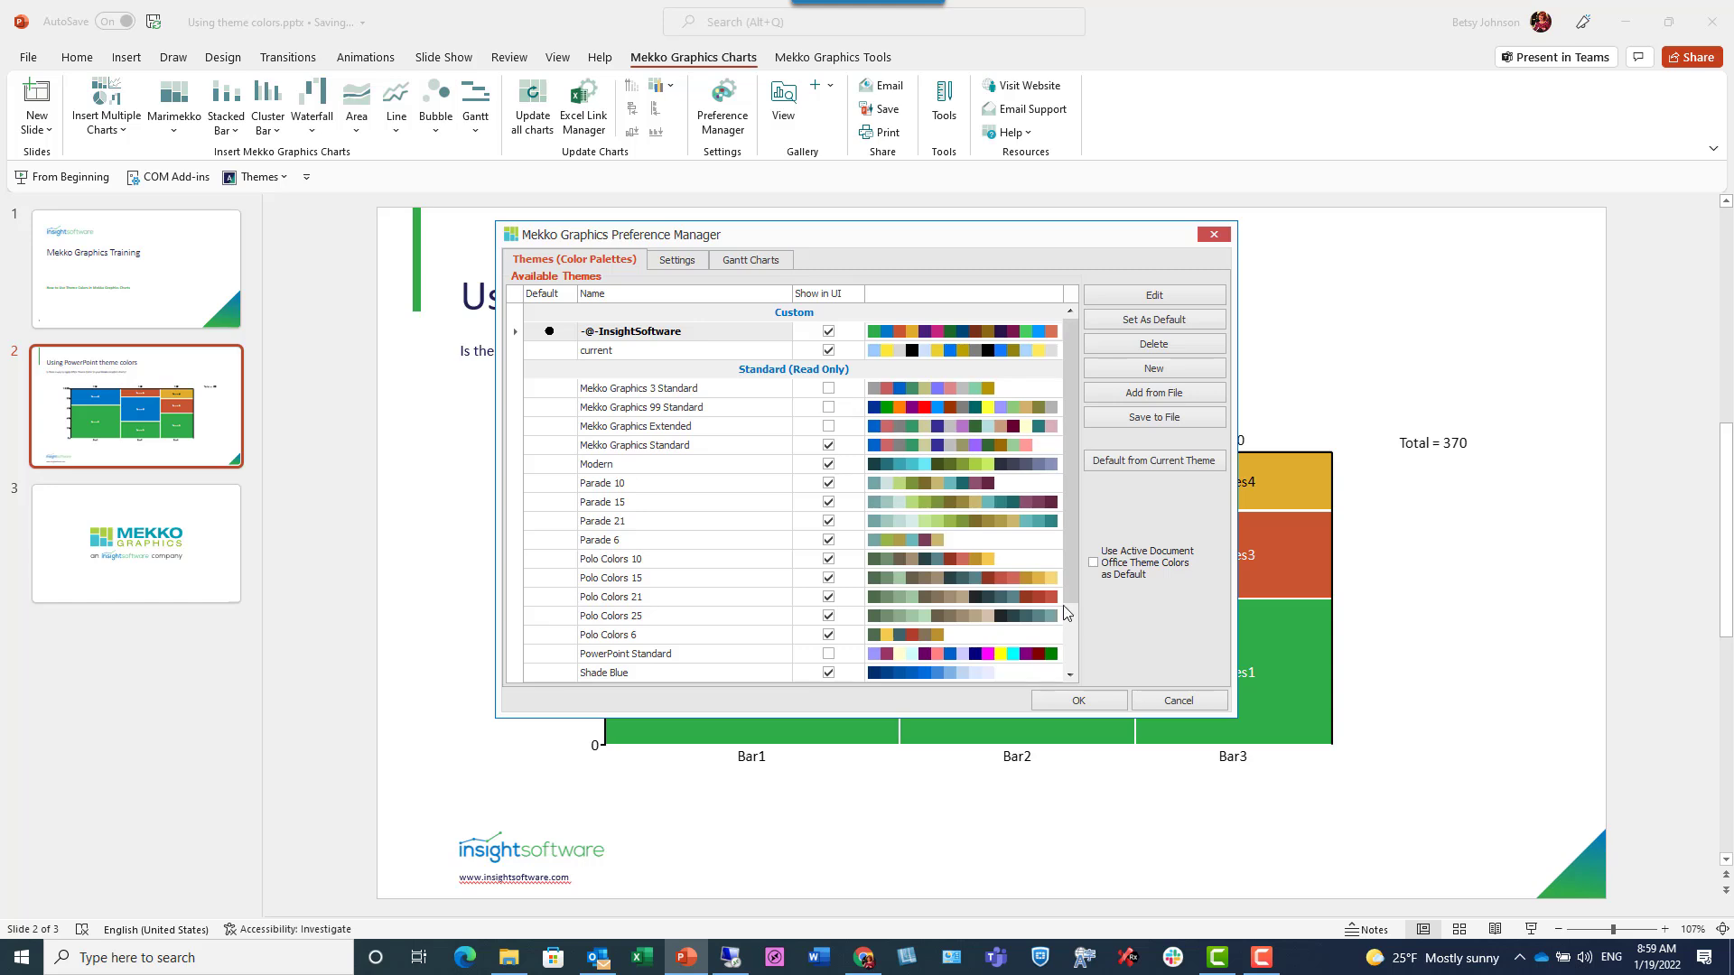
pyautogui.click(1096, 567)
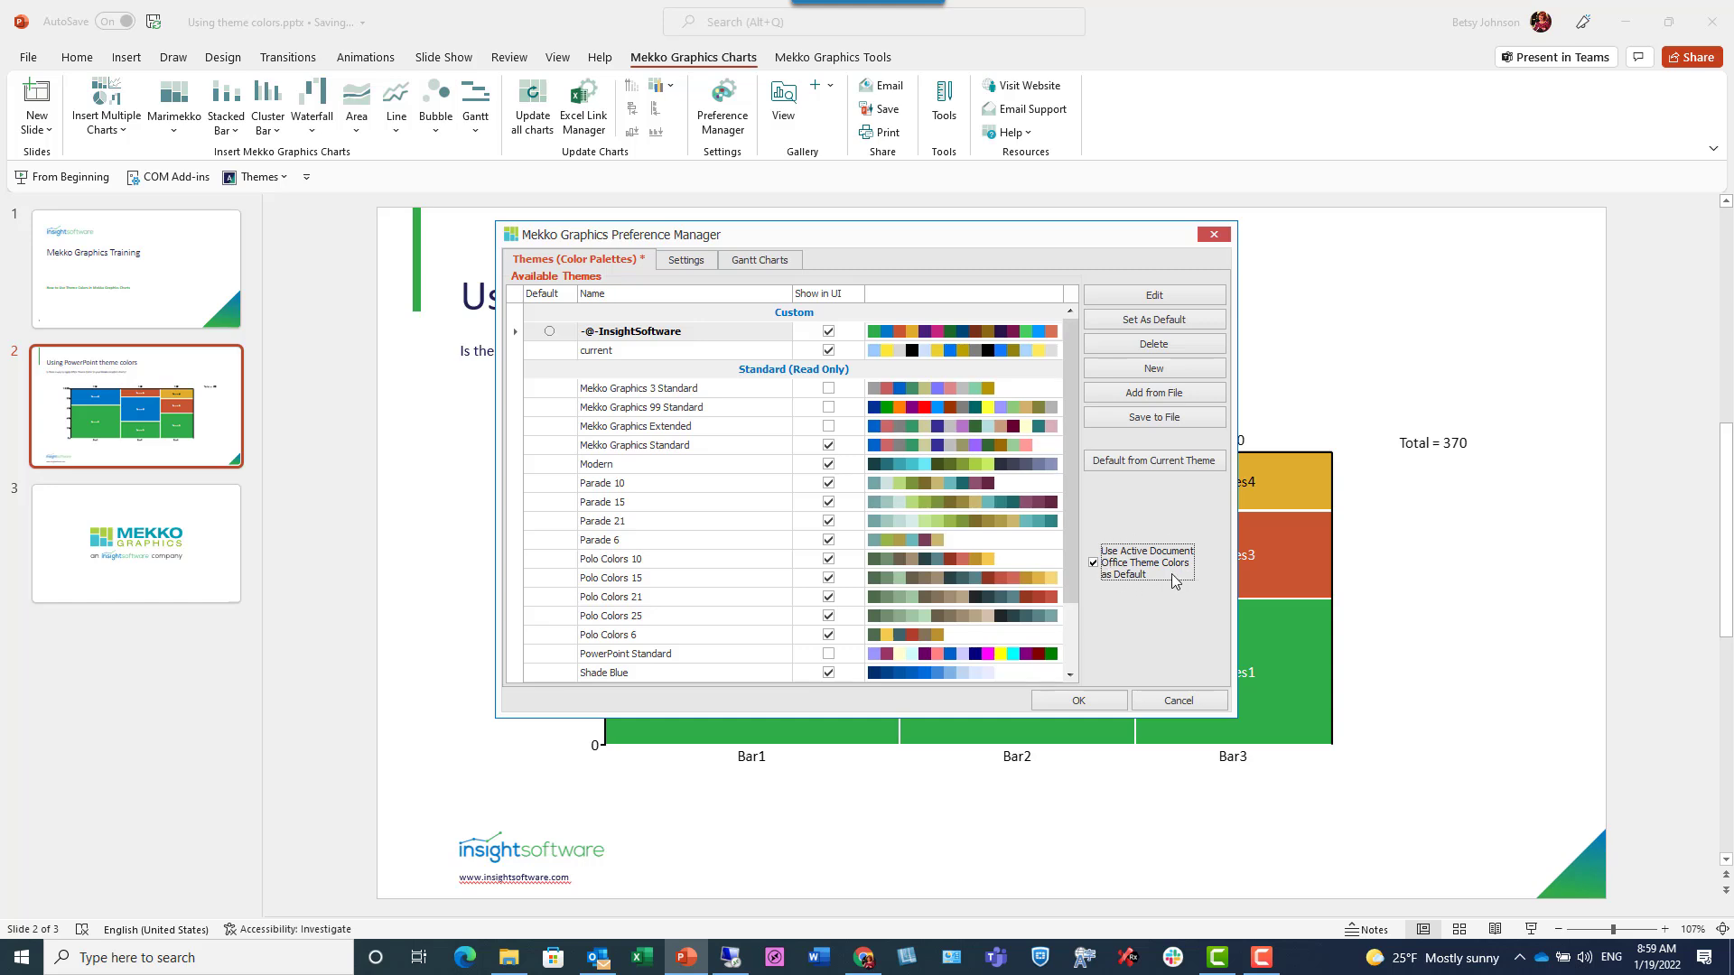
pyautogui.click(1080, 701)
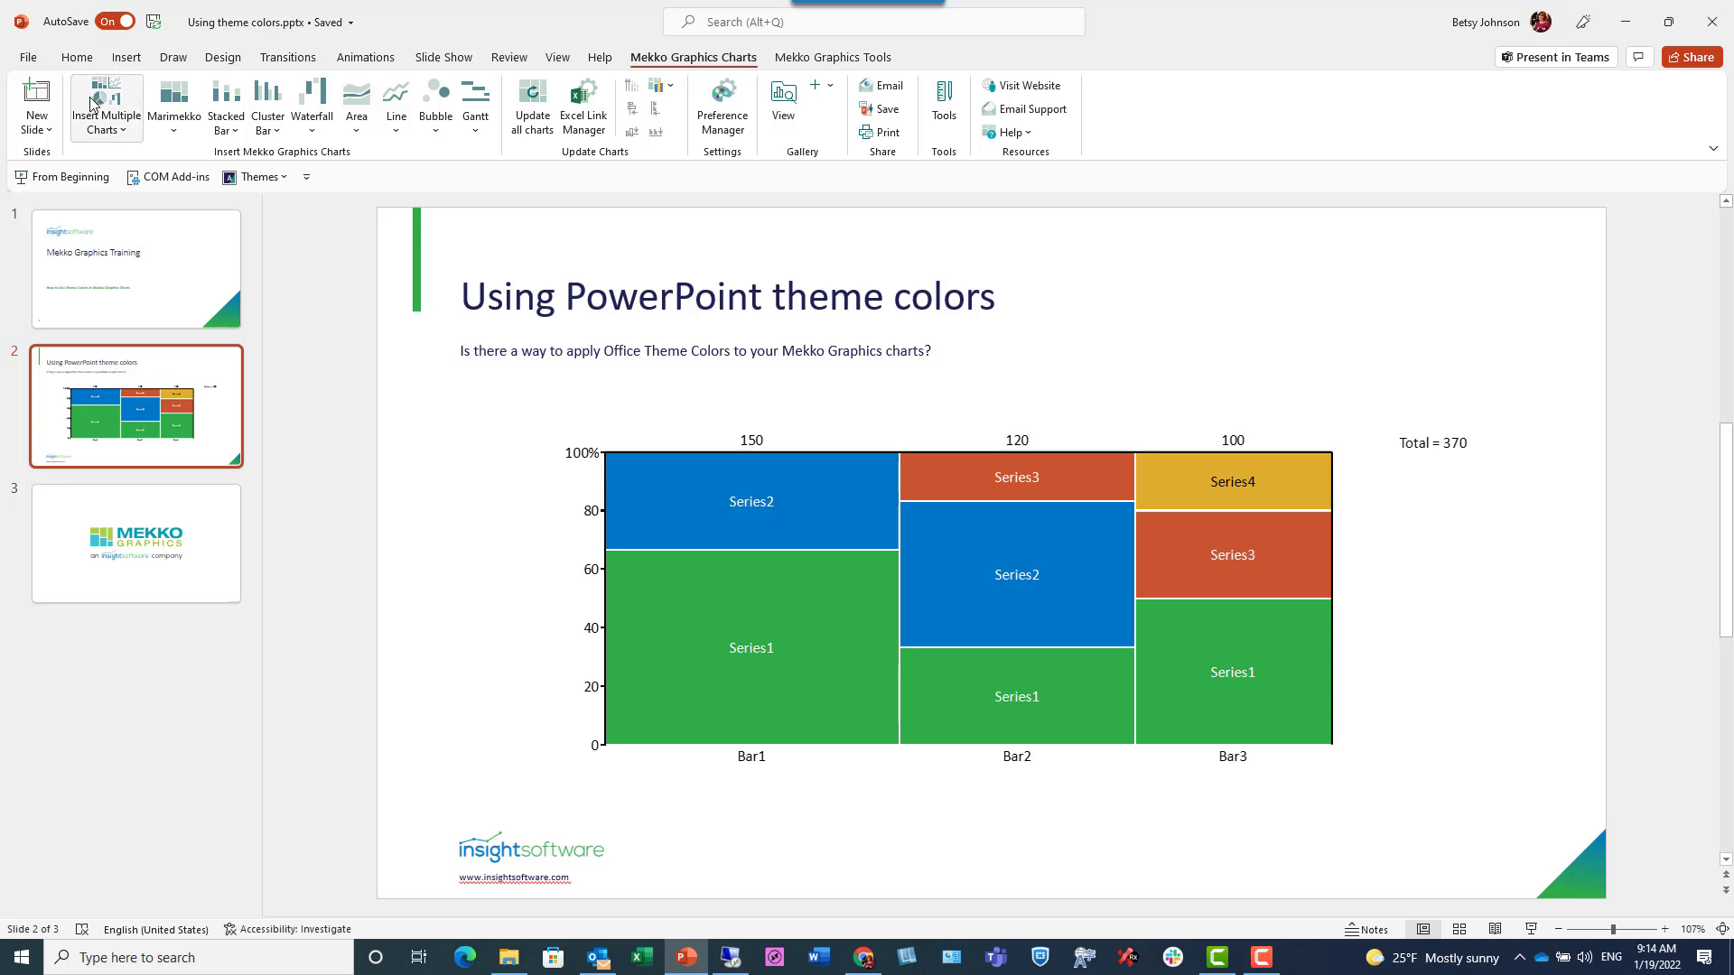
# Add a new slide after slide 2 and insert the "Most Dangerous Cities for Pedestrians" chart from the Chart Gallery
pyautogui.click(37, 94)
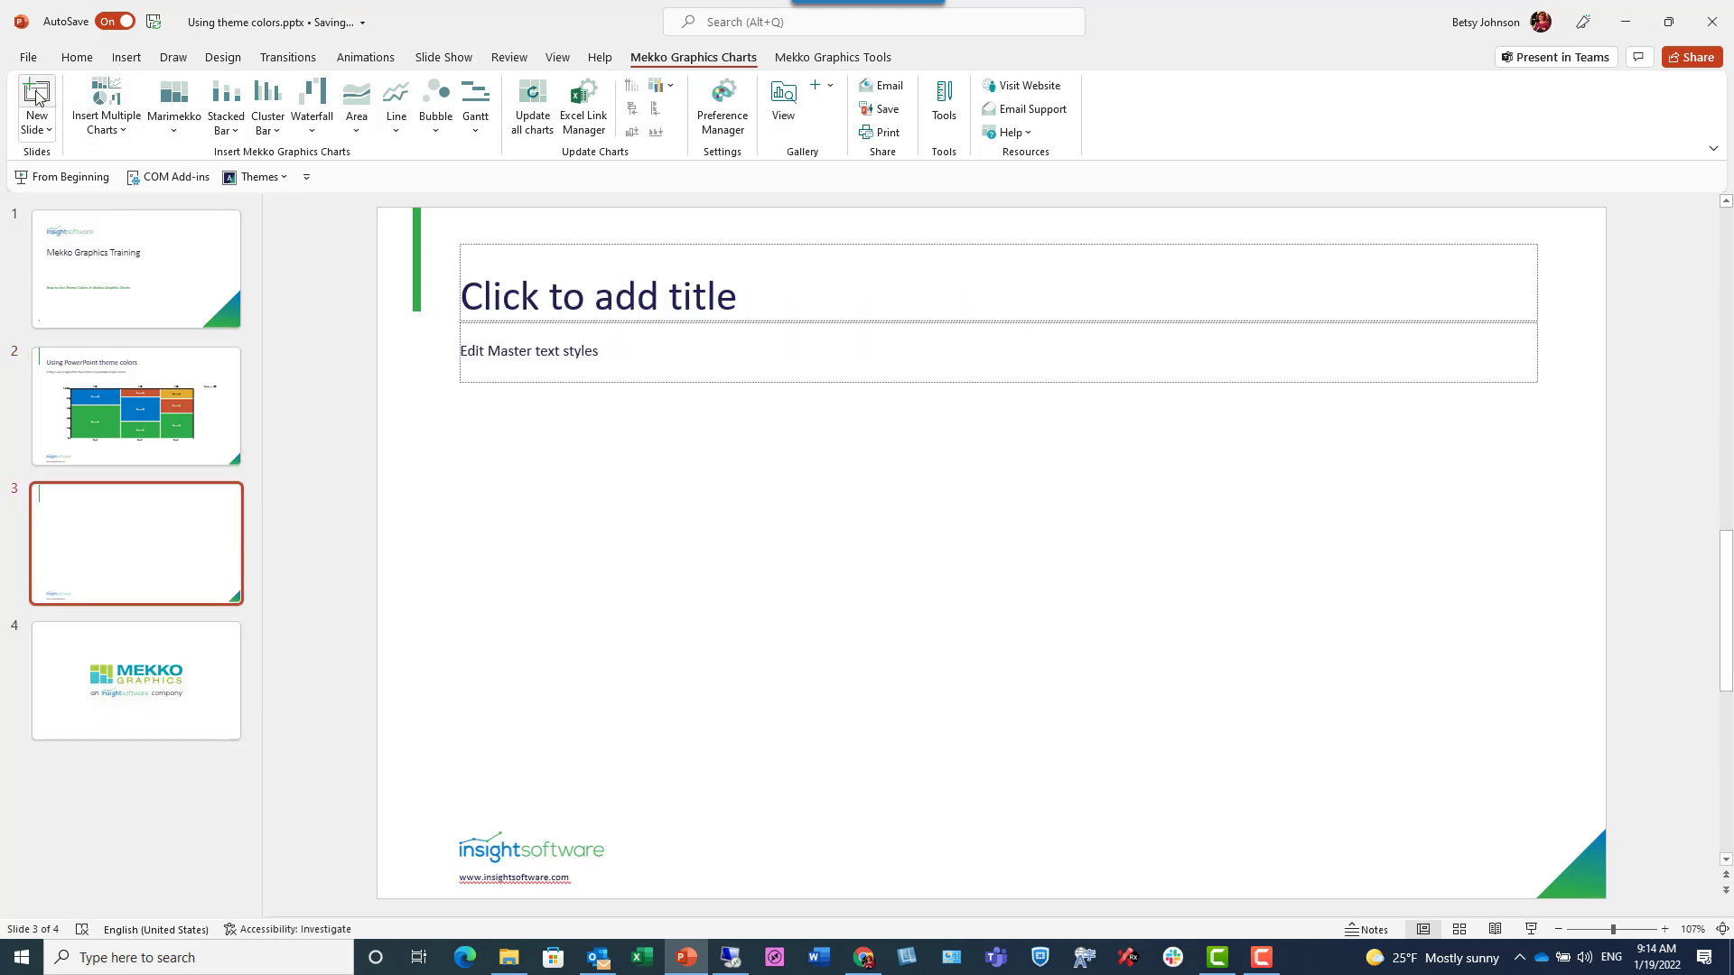
pyautogui.click(784, 106)
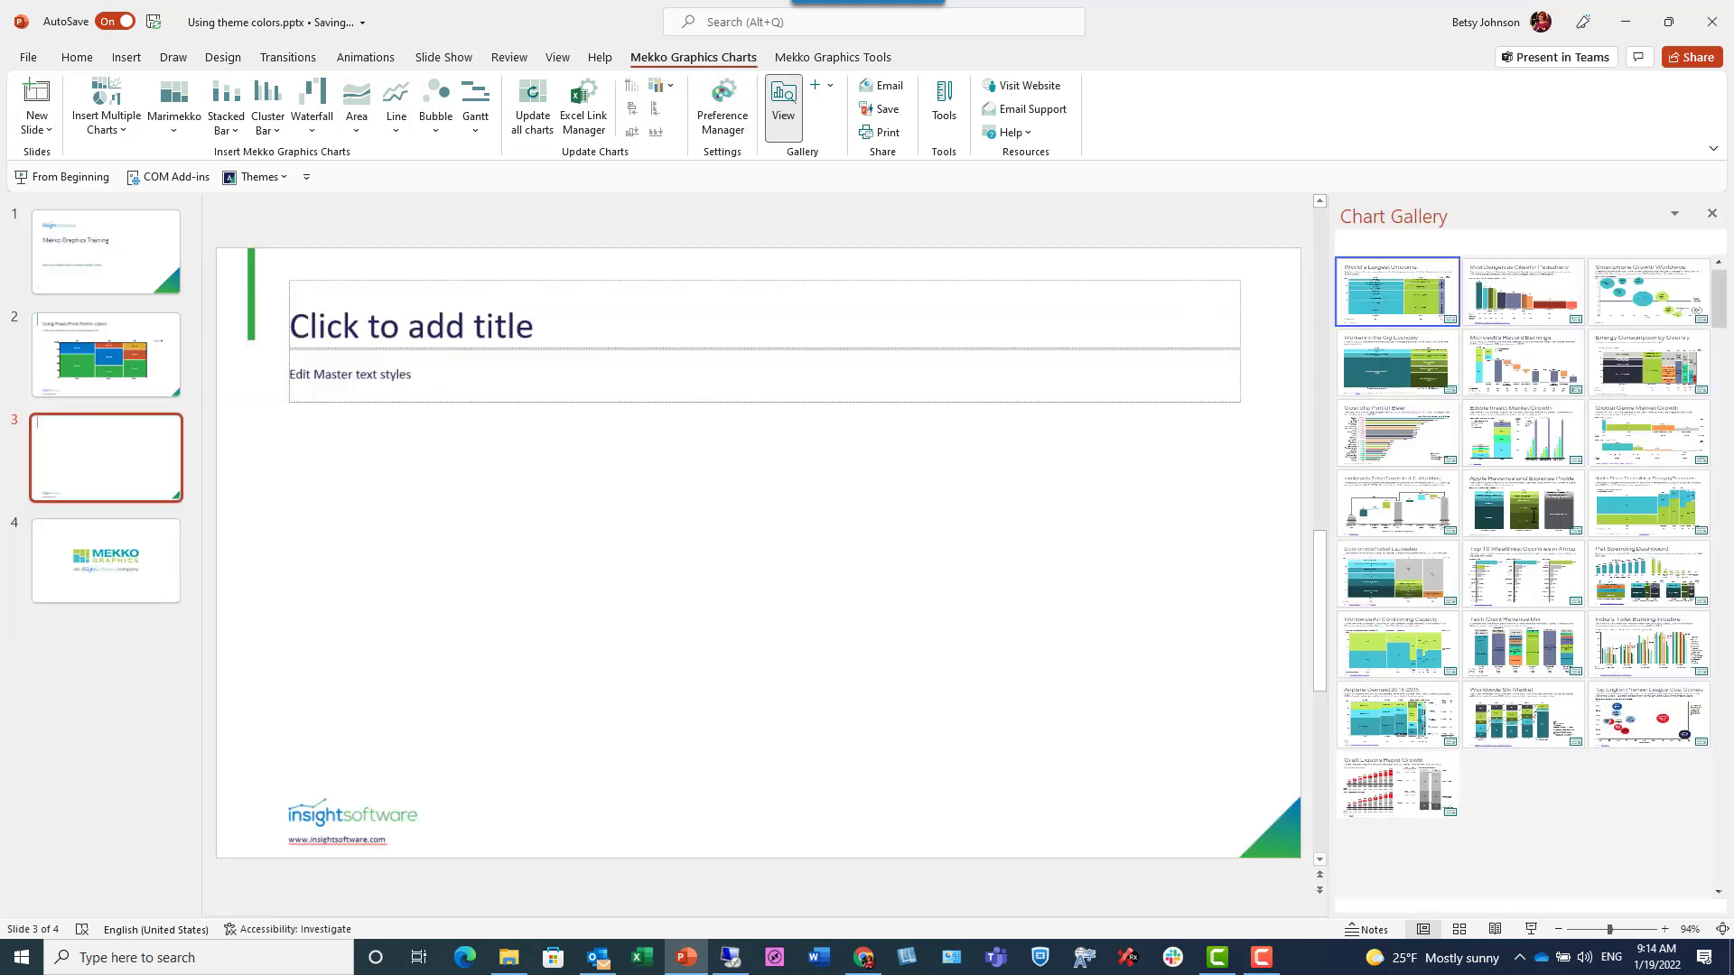
pyautogui.moveTo(1533, 515)
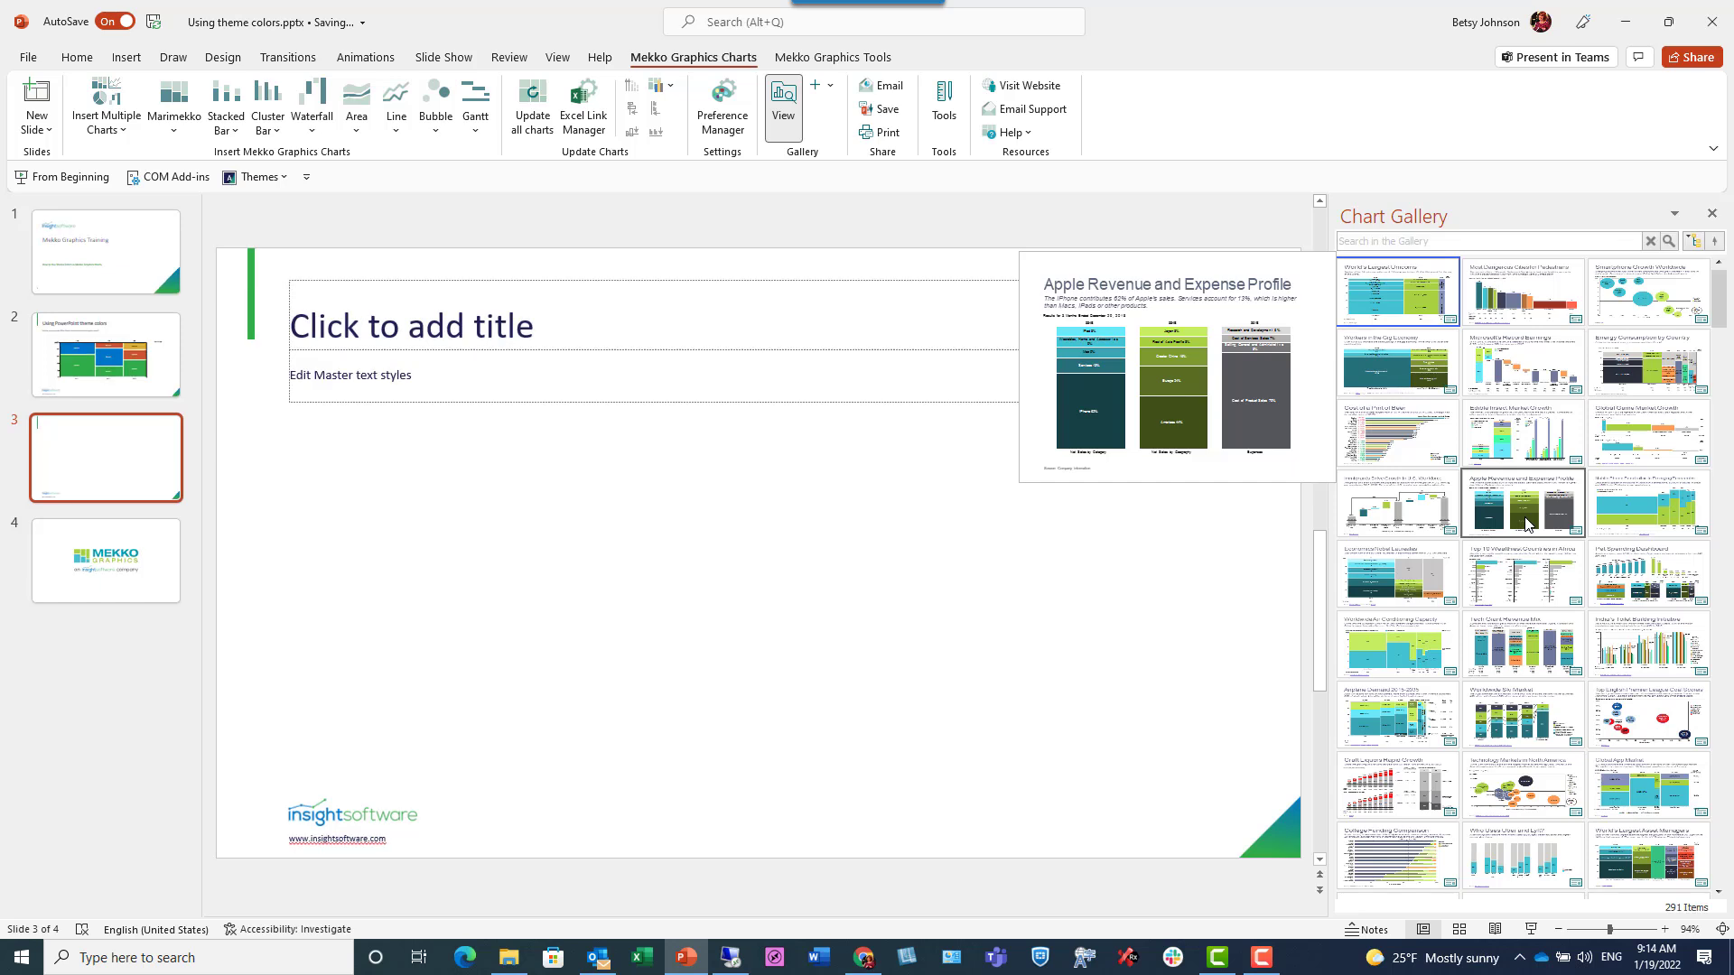
pyautogui.moveTo(1506, 305)
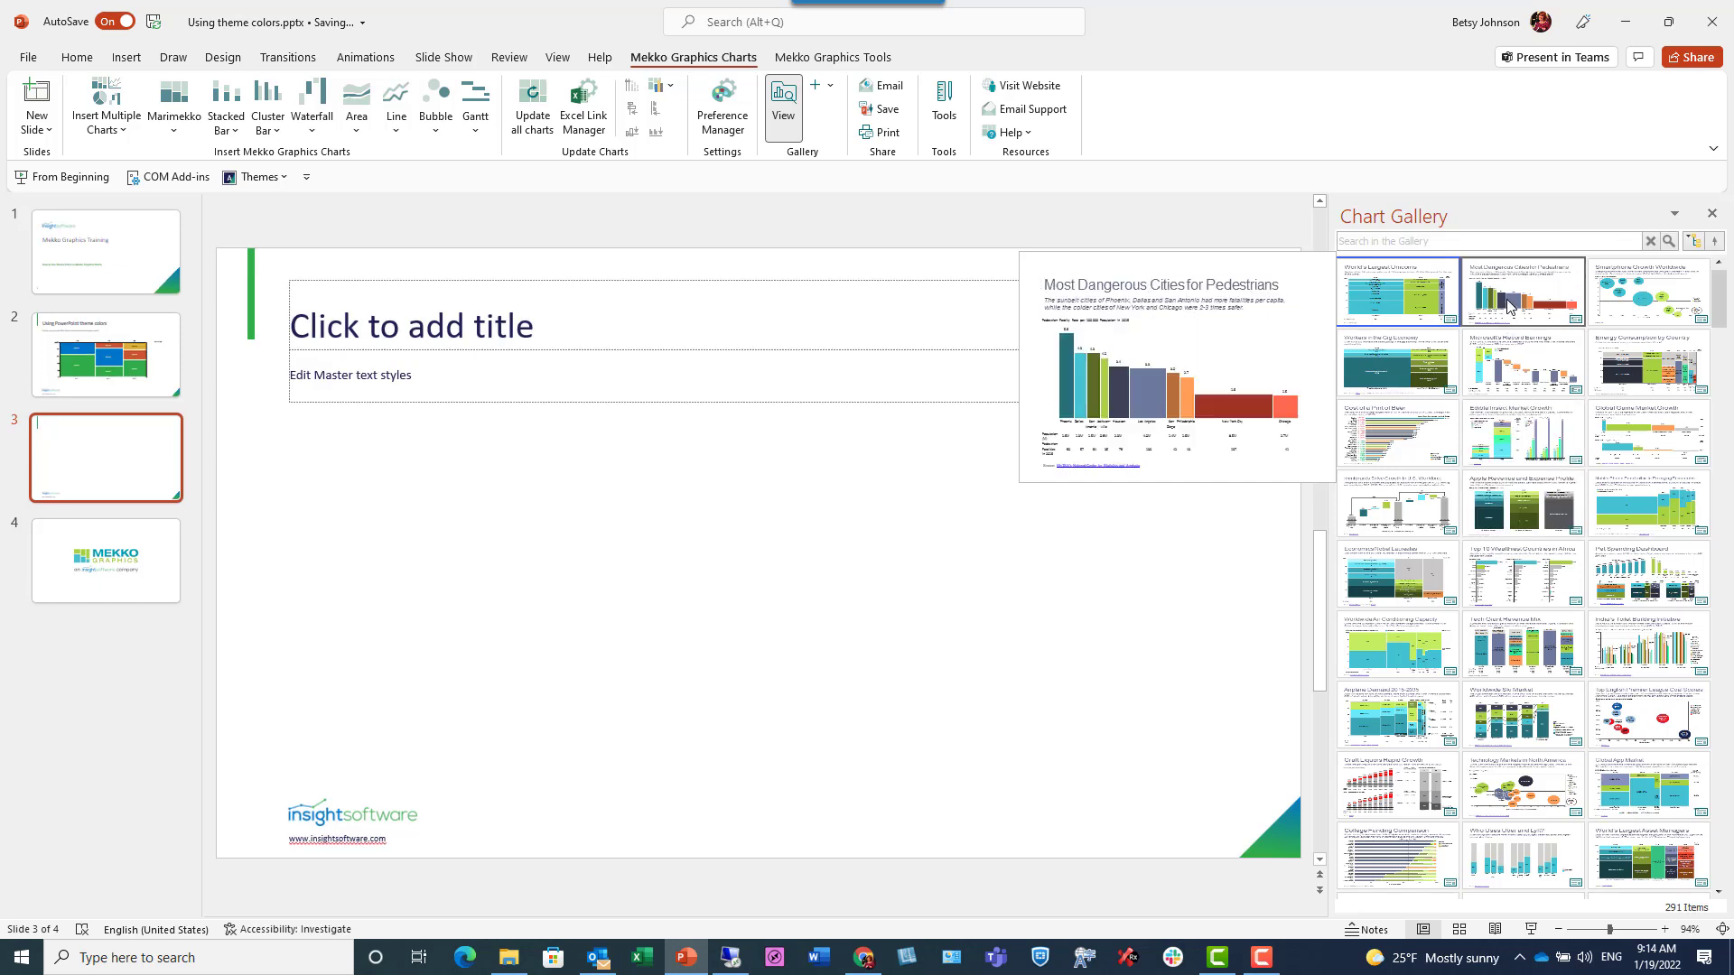
pyautogui.click(1506, 306)
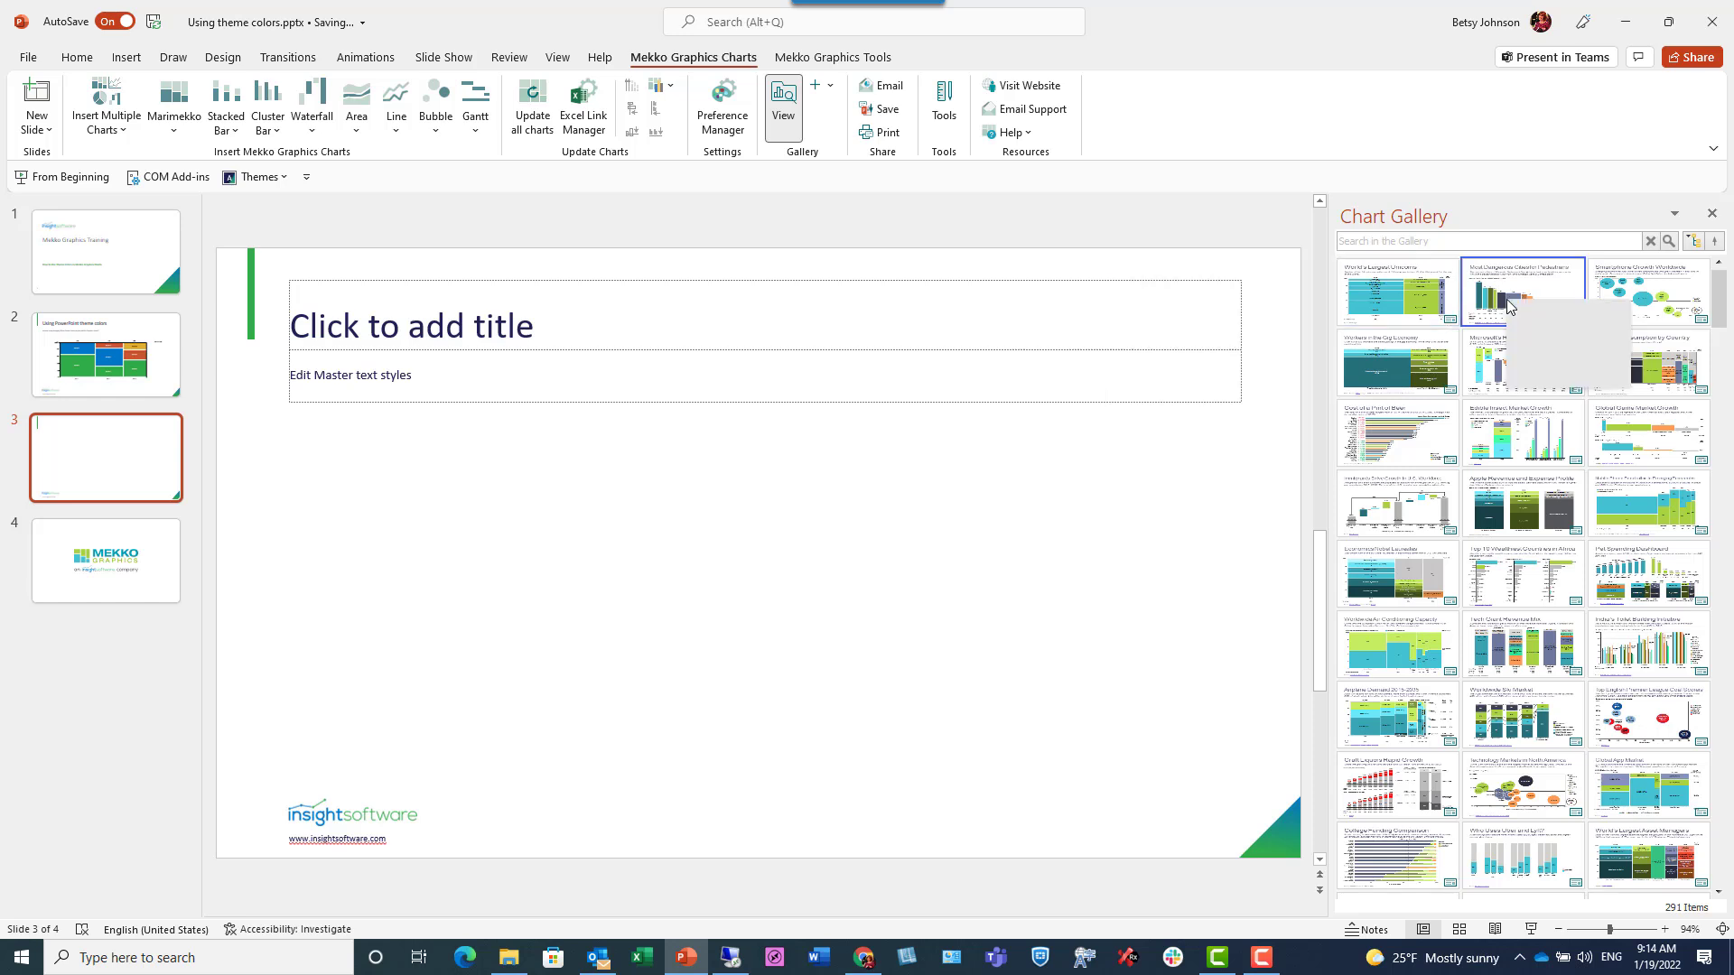
pyautogui.moveTo(1542, 319); pyautogui.dragTo(1232, 559)
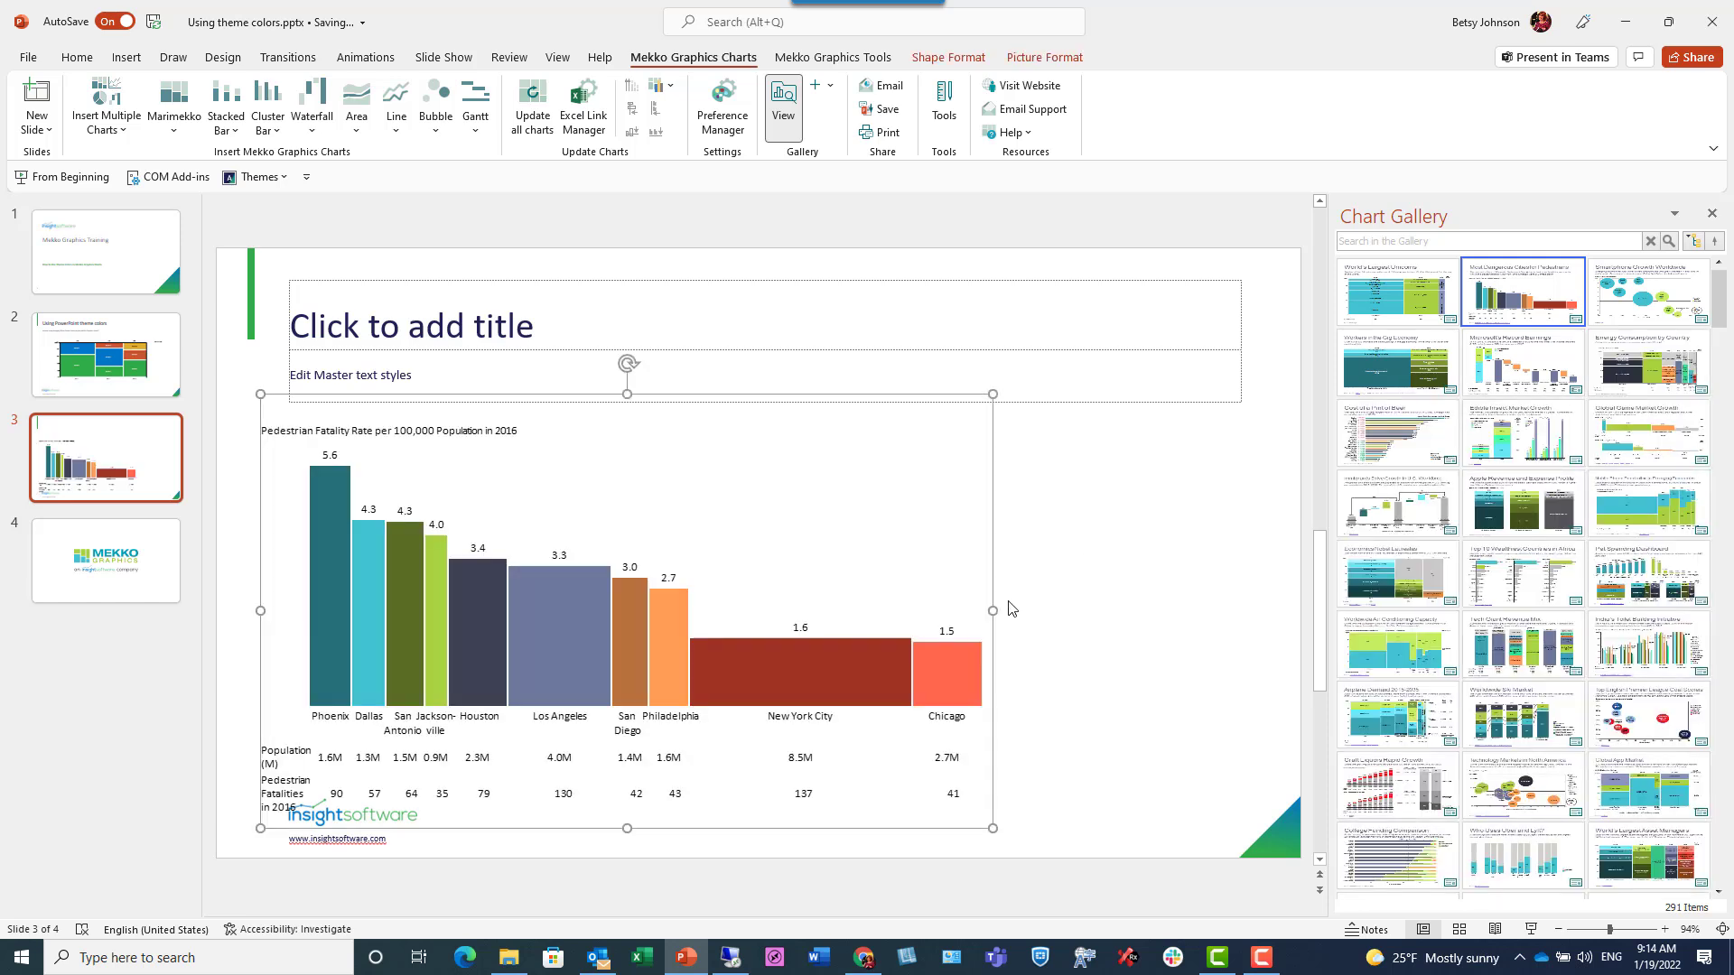
# Resize the pedestrian fatality chart to span the width of the slide's title area and sit just below the subtitle
pyautogui.moveTo(993, 614); pyautogui.dragTo(1247, 593)
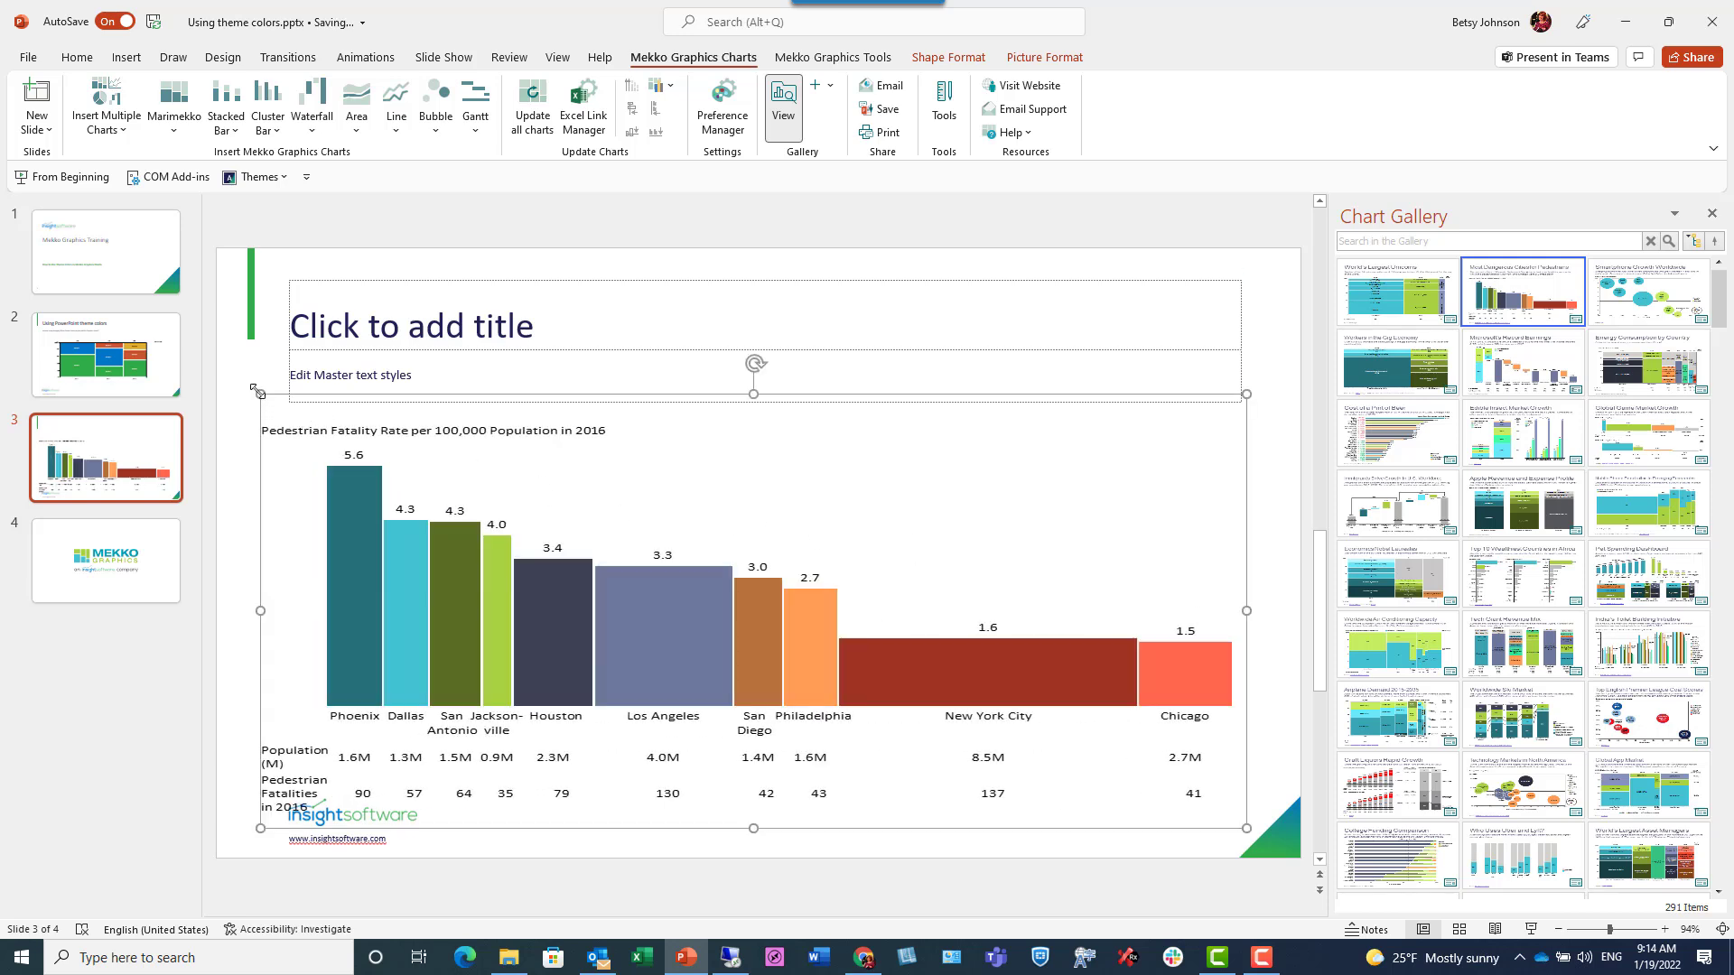
pyautogui.moveTo(257, 391); pyautogui.dragTo(301, 414)
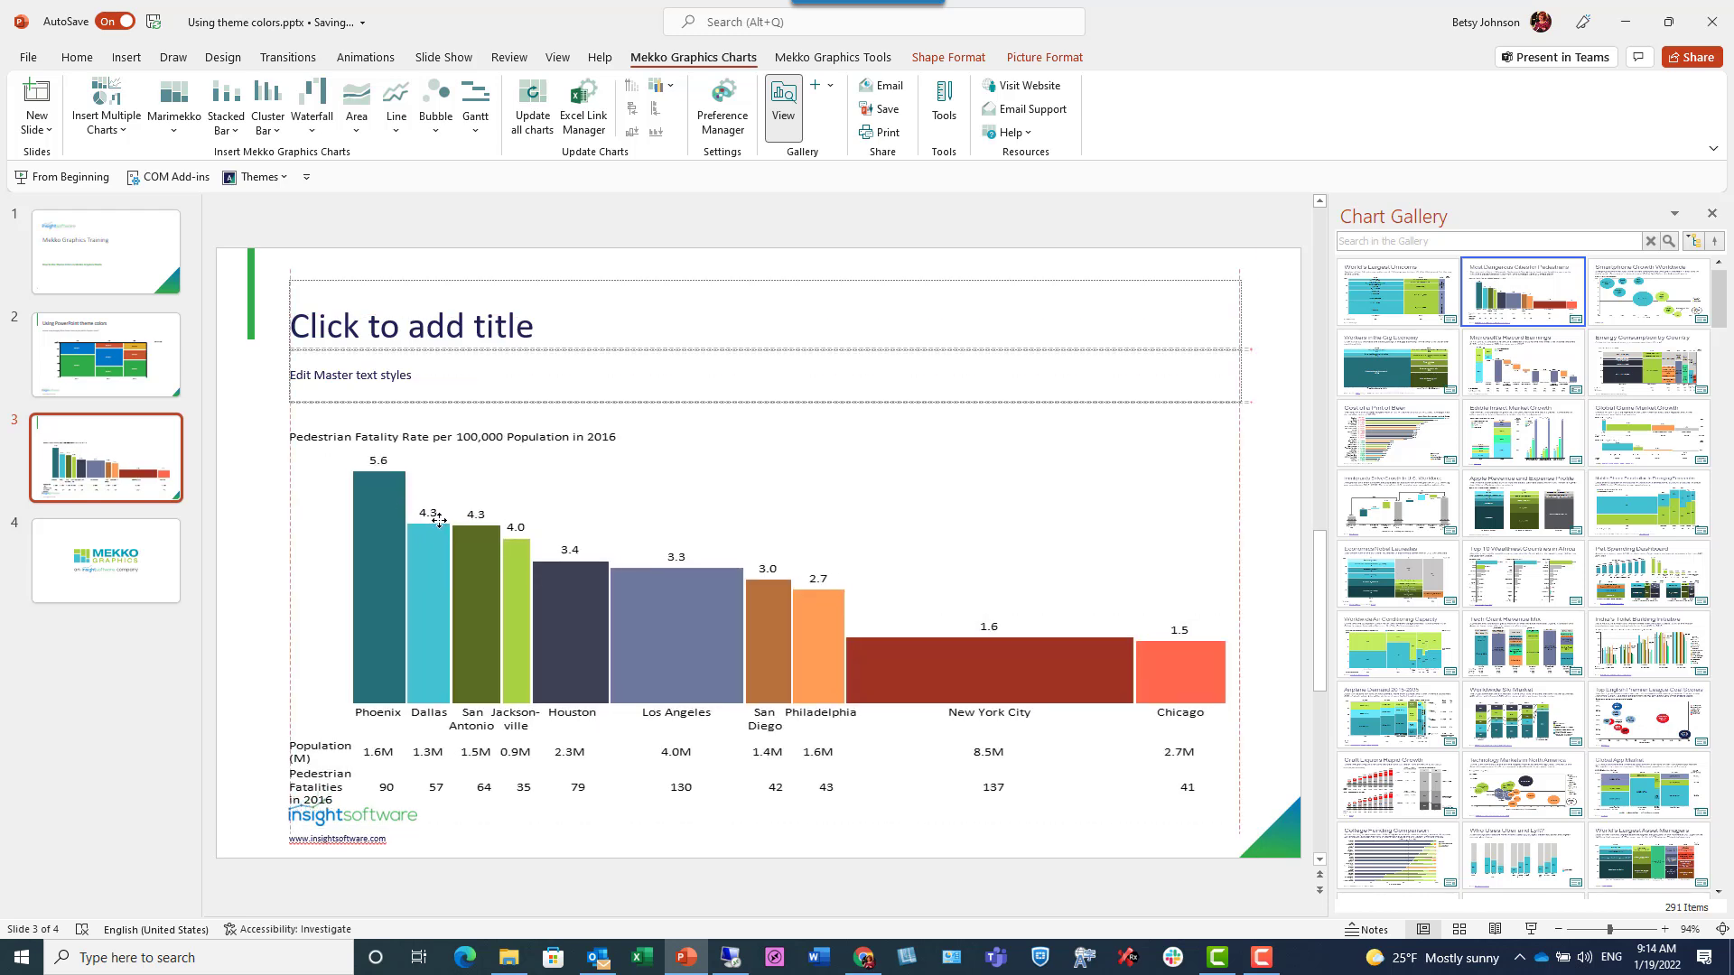
# Reset the pedestrian fatality chart's colors, apply the Office theme colors to it, and exit chart editing
pyautogui.doubleClick(882, 591)
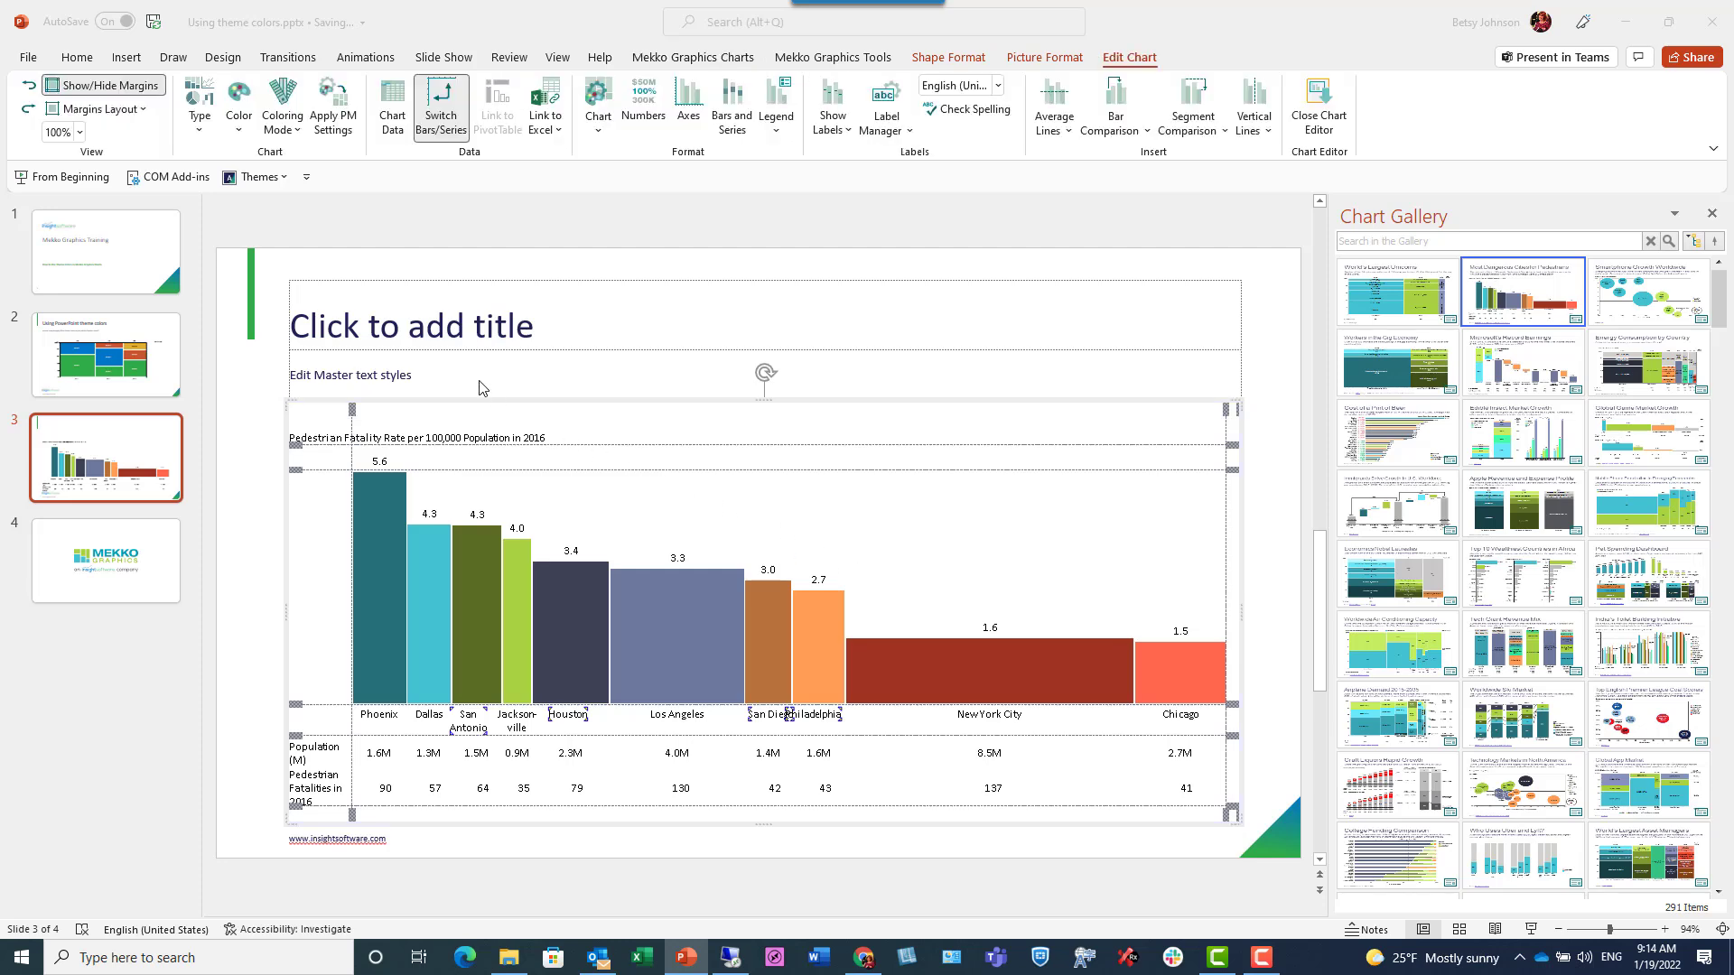
pyautogui.click(239, 132)
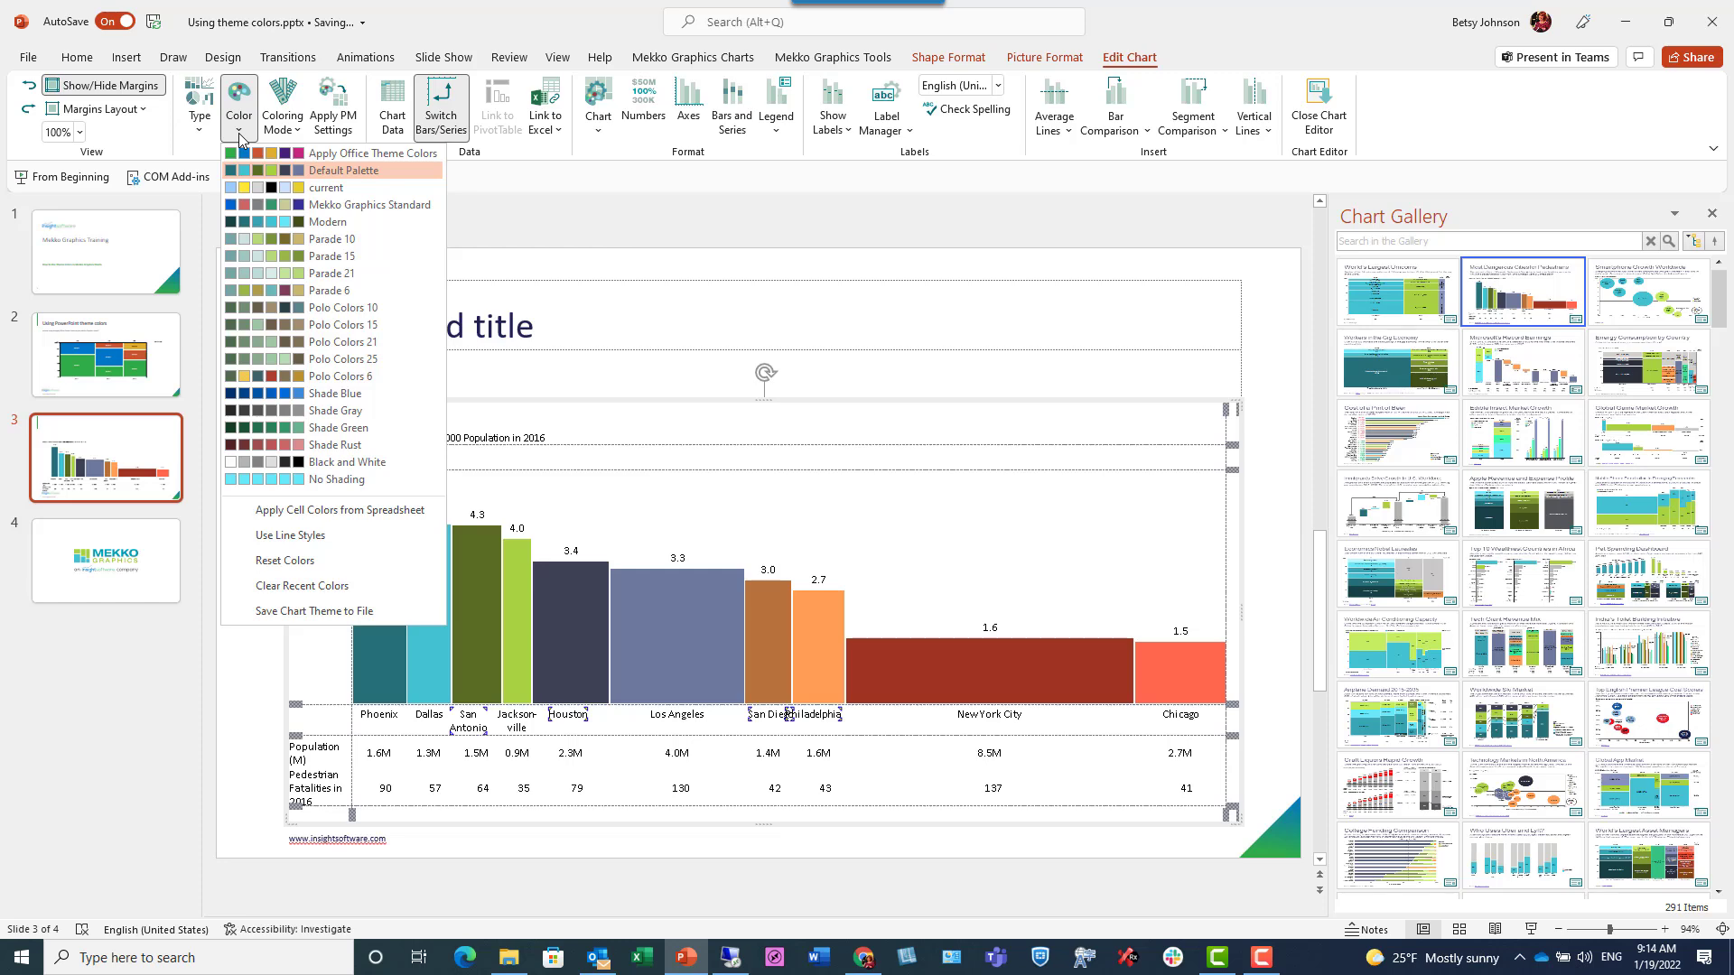
pyautogui.click(317, 569)
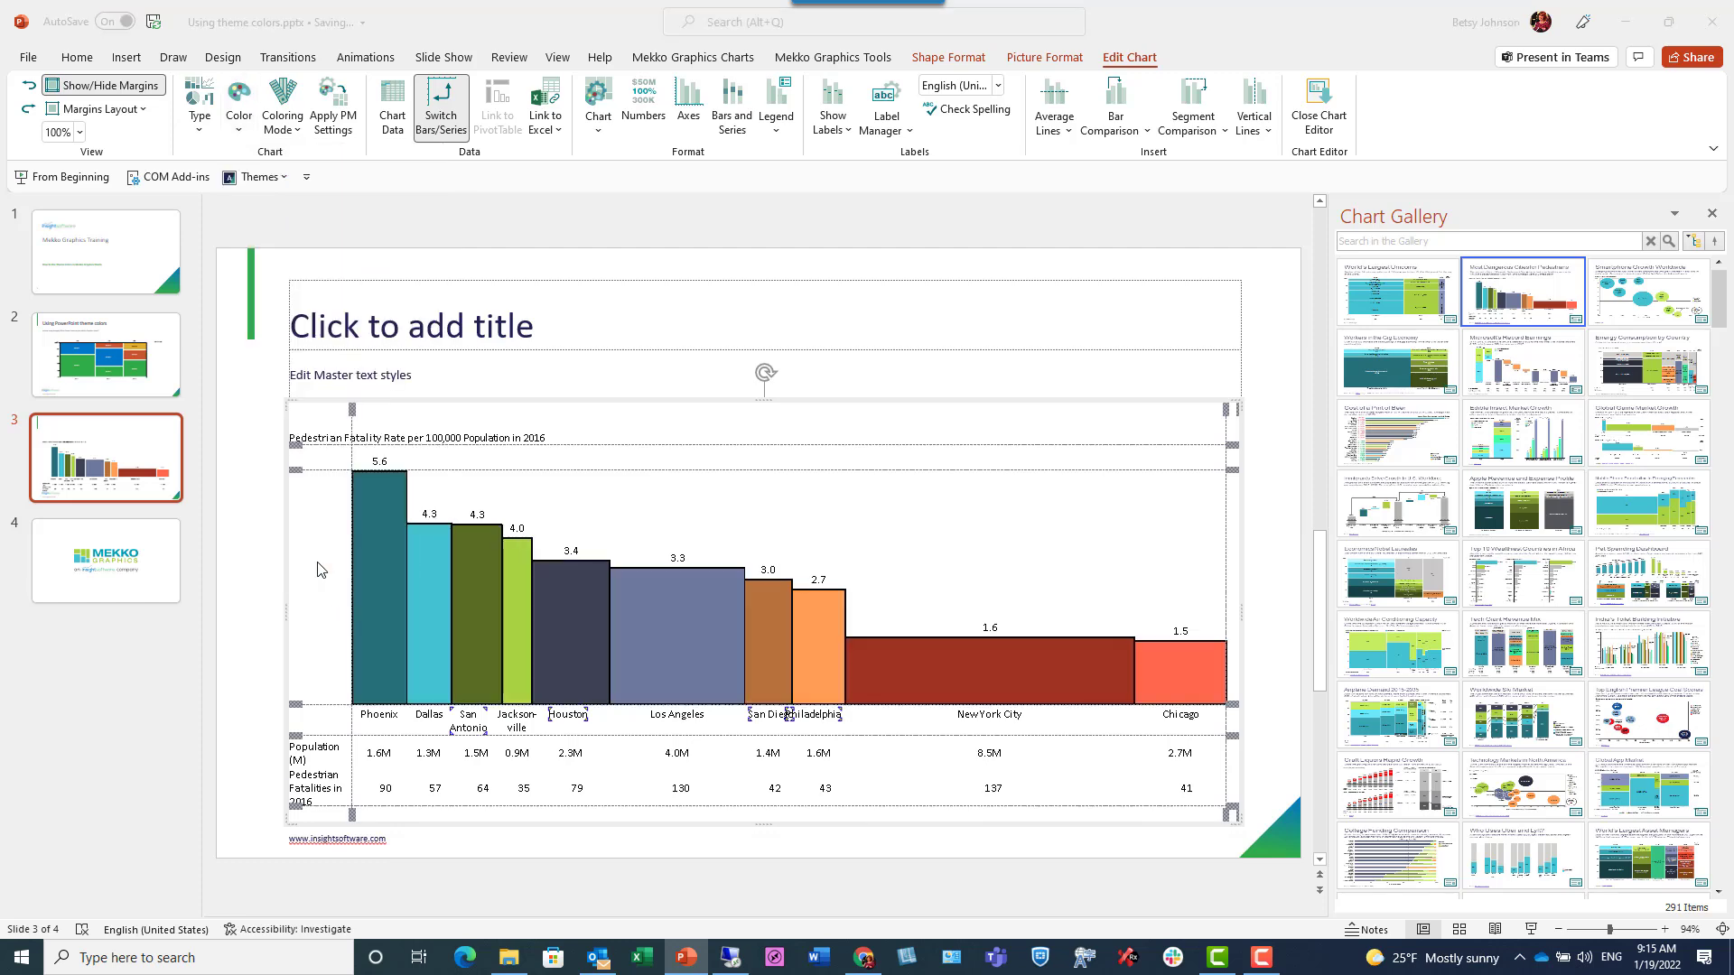
pyautogui.click(233, 137)
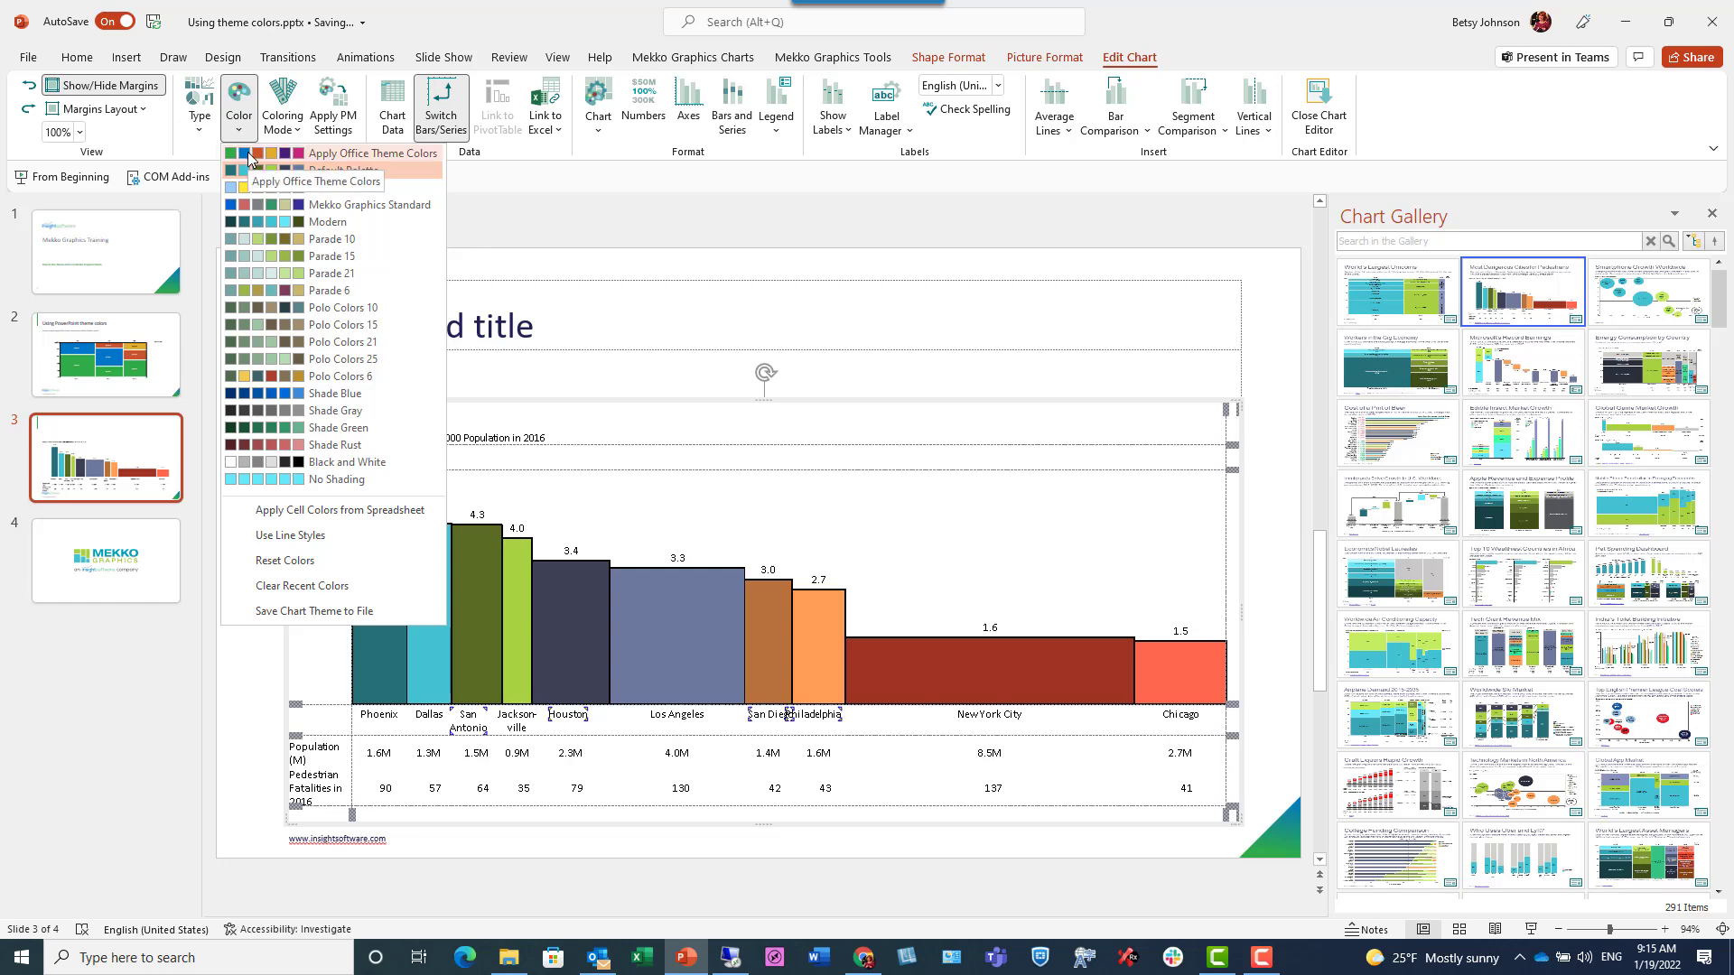
pyautogui.click(256, 168)
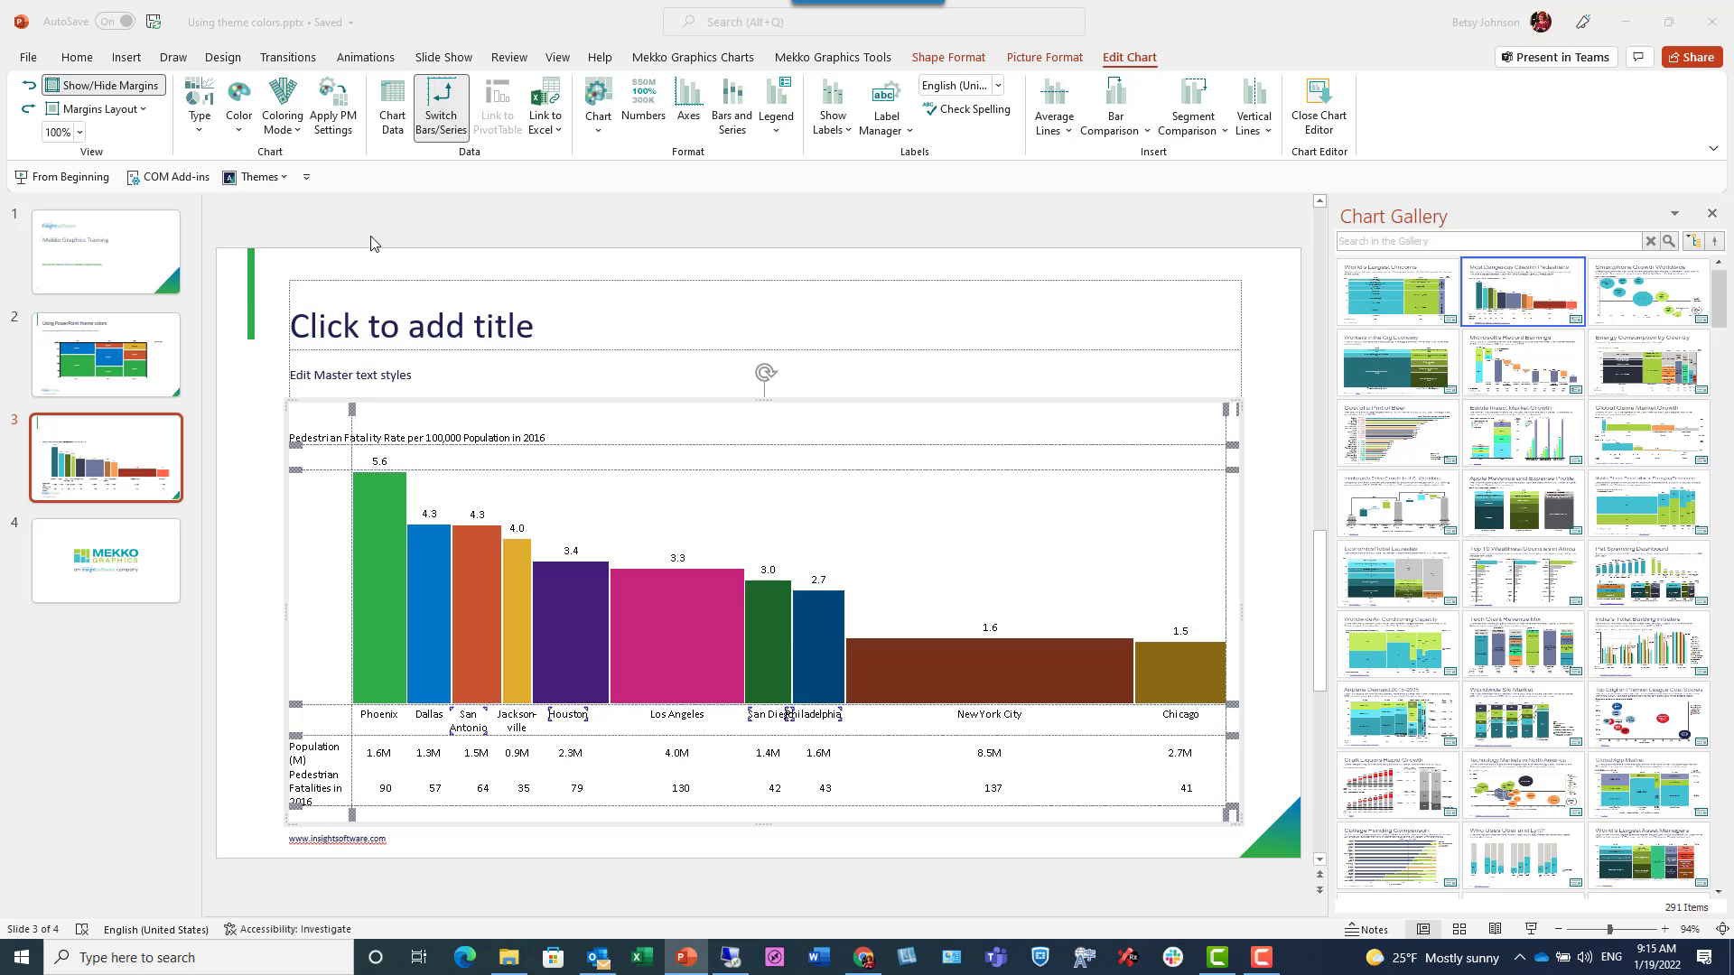
pyautogui.click(1252, 593)
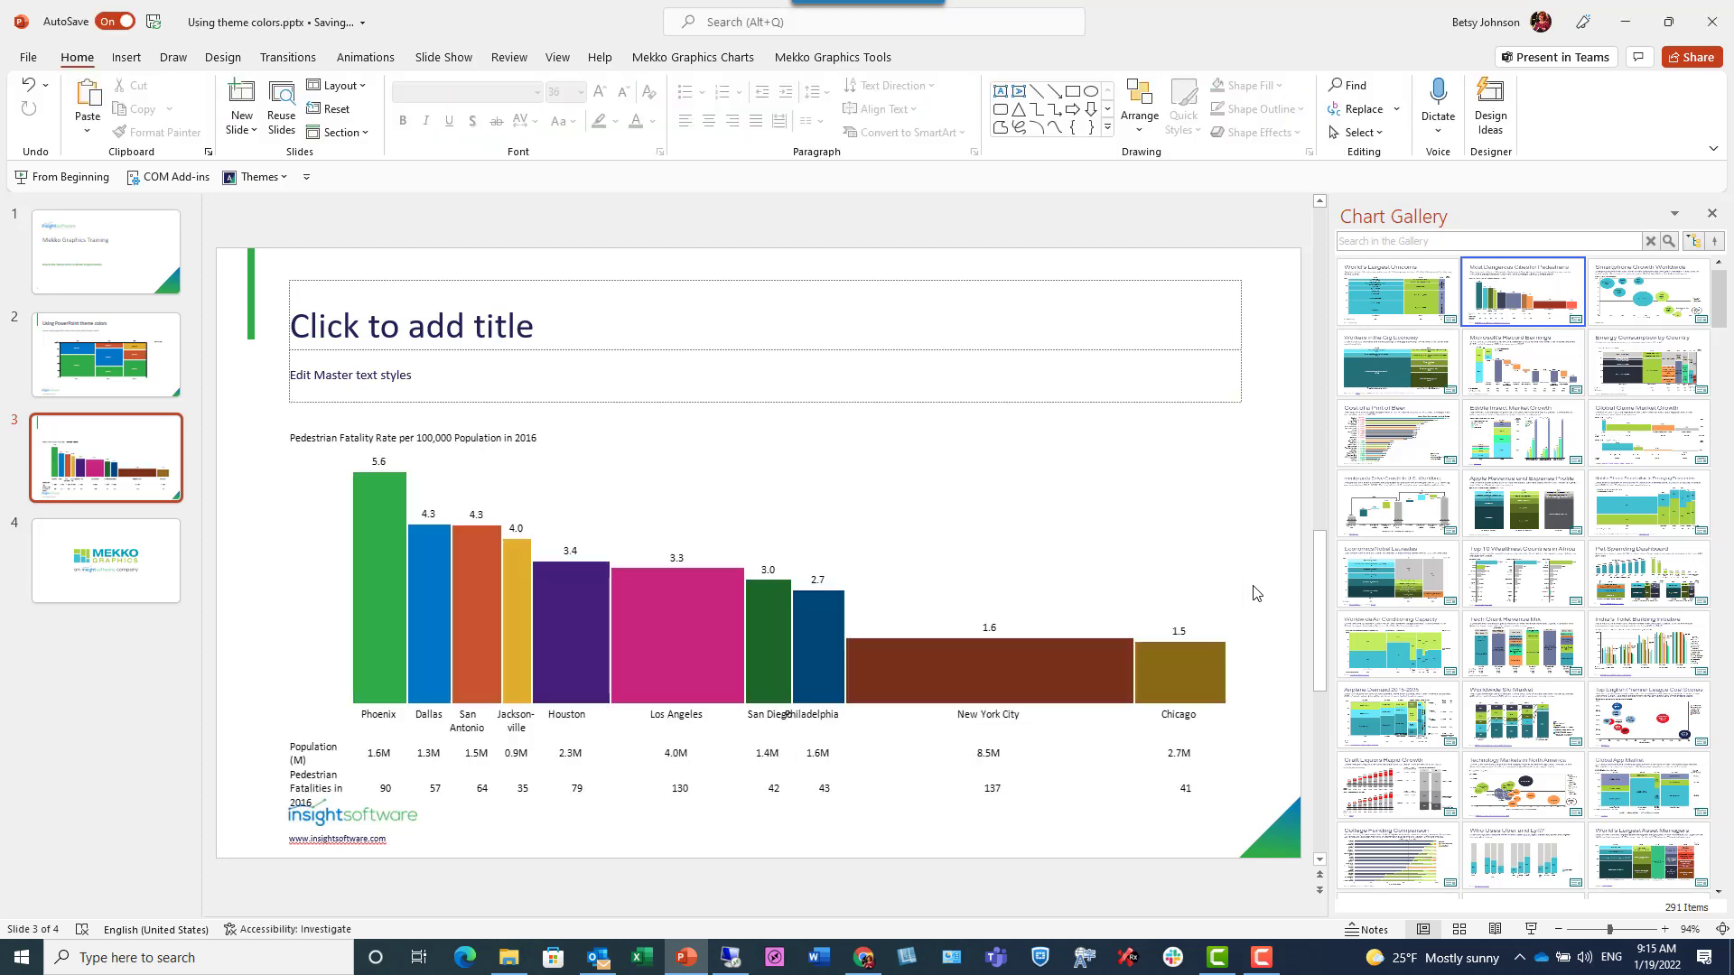
pyautogui.click(700, 58)
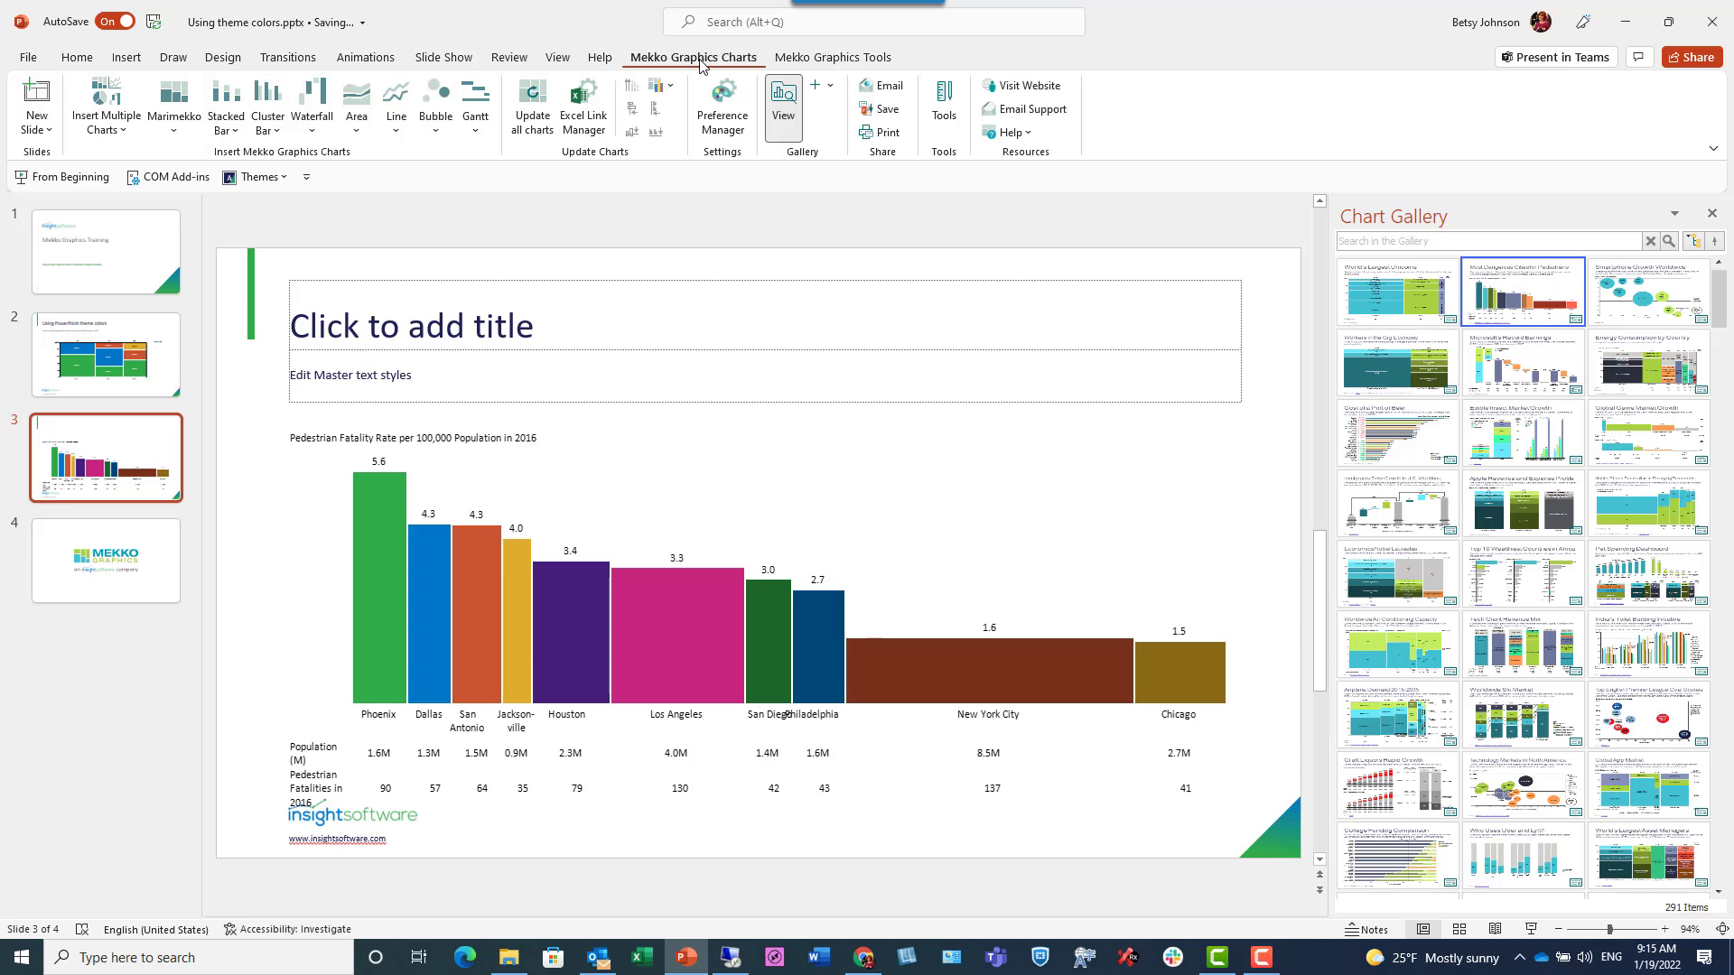
pyautogui.click(725, 137)
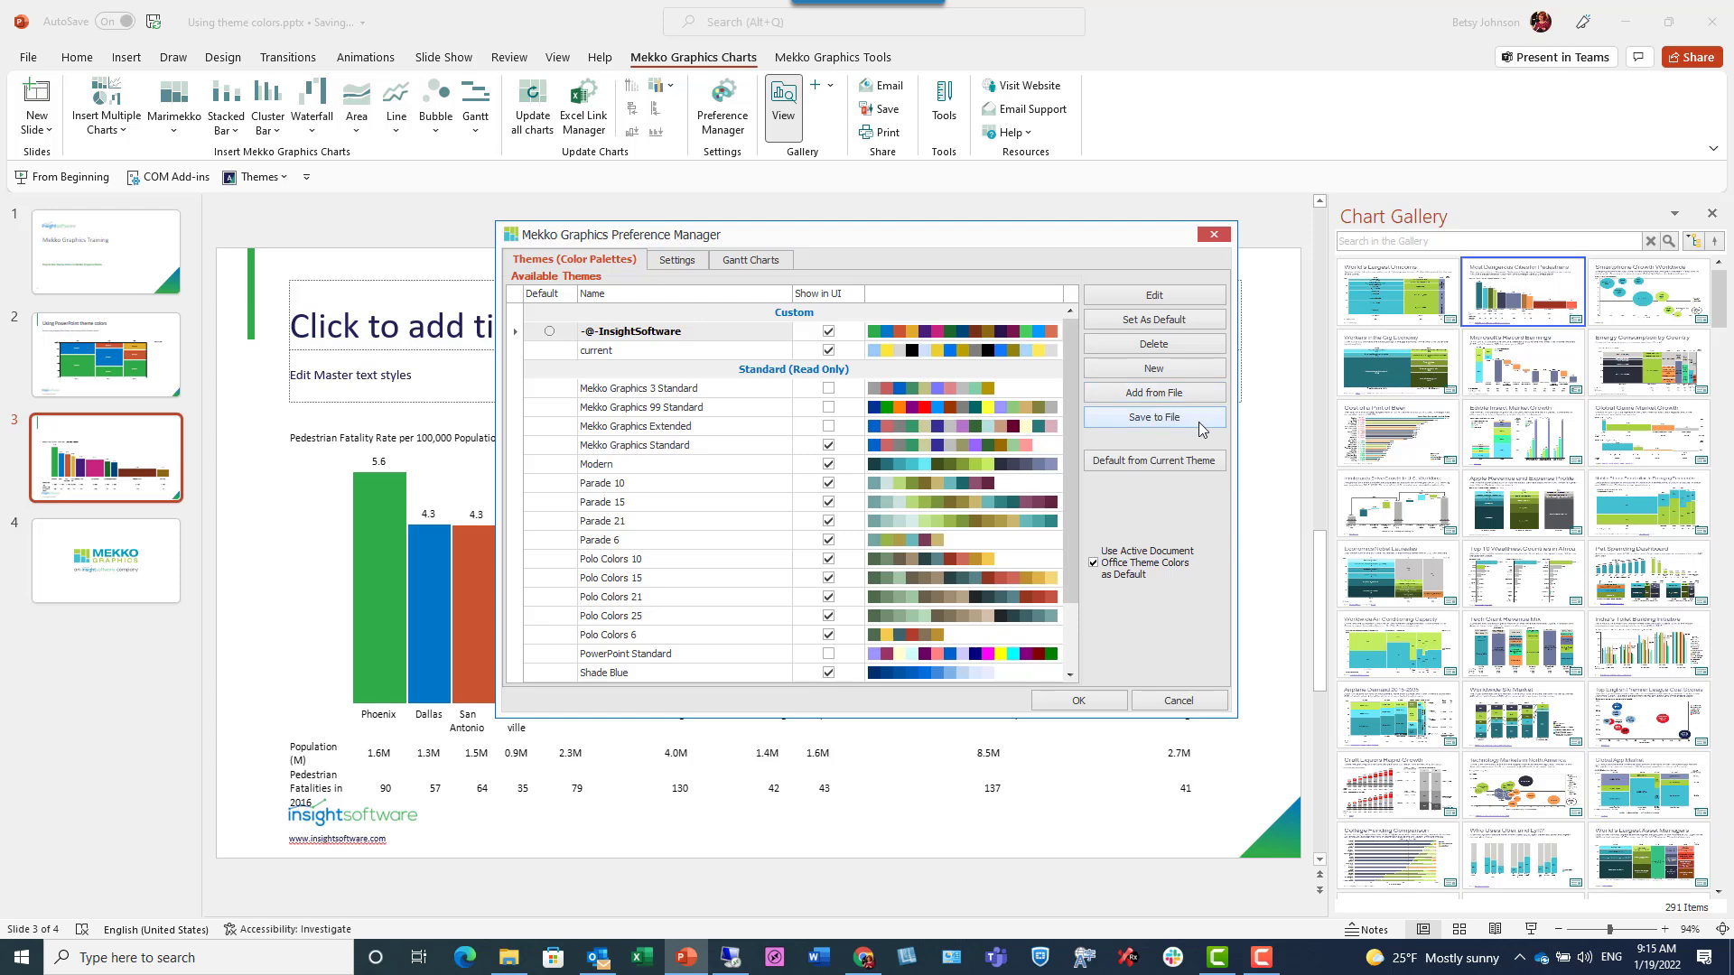
pyautogui.click(972, 332)
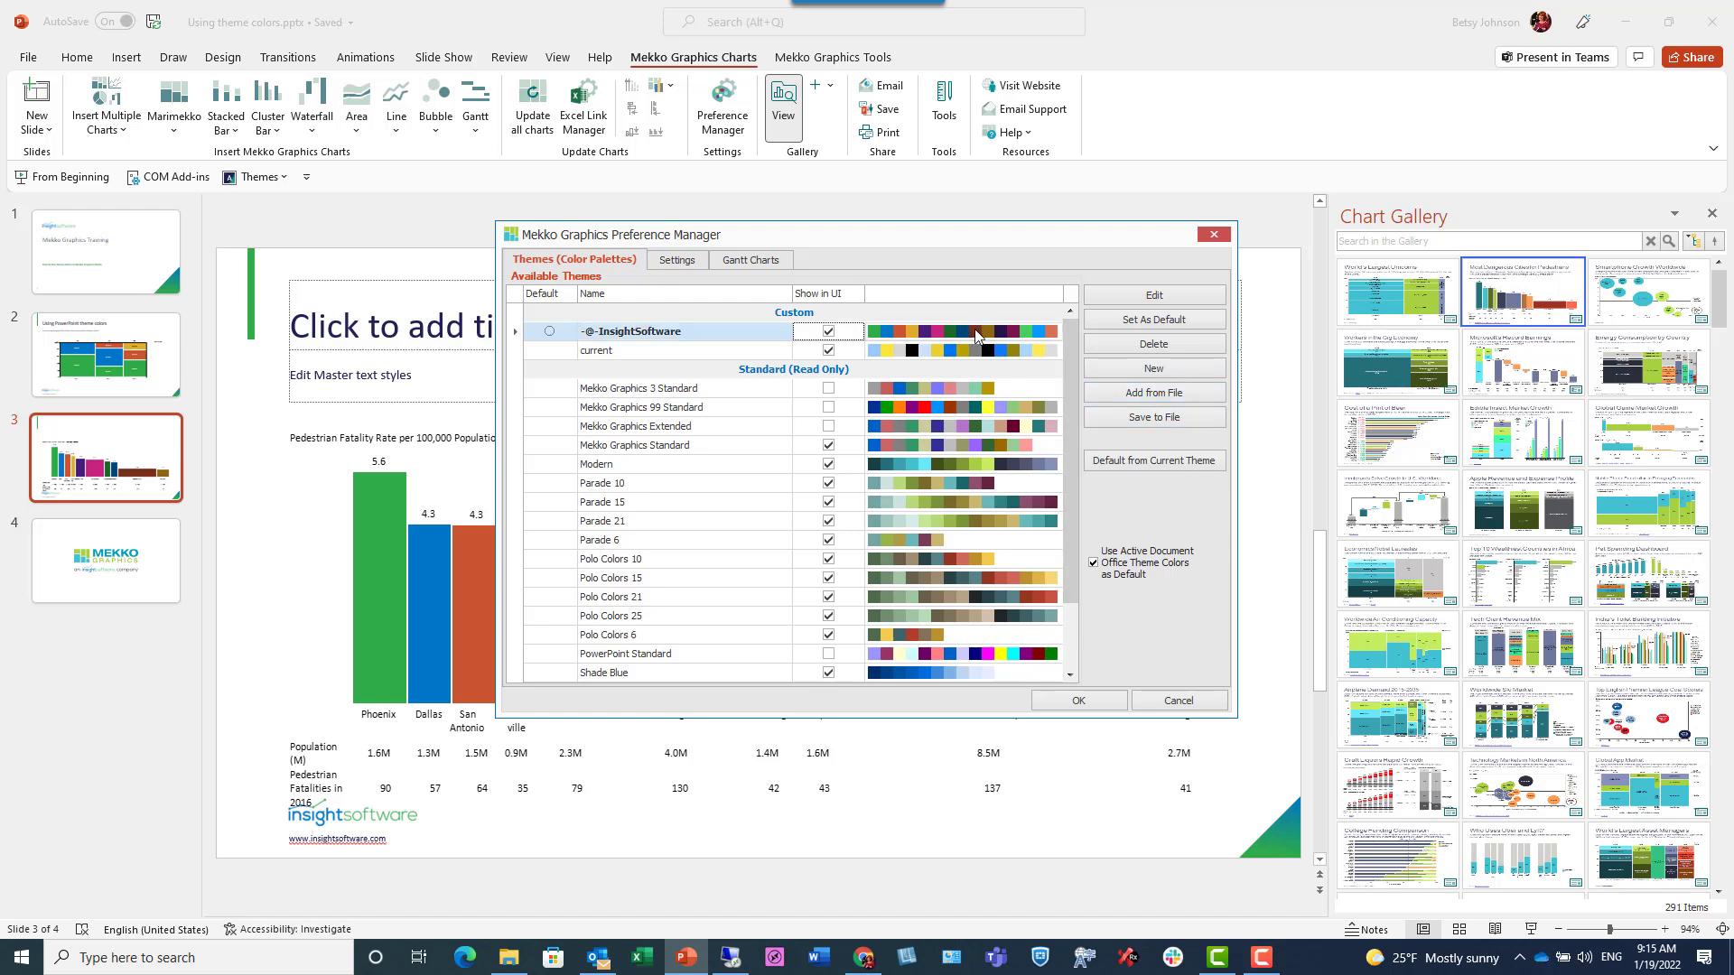
pyautogui.click(1188, 418)
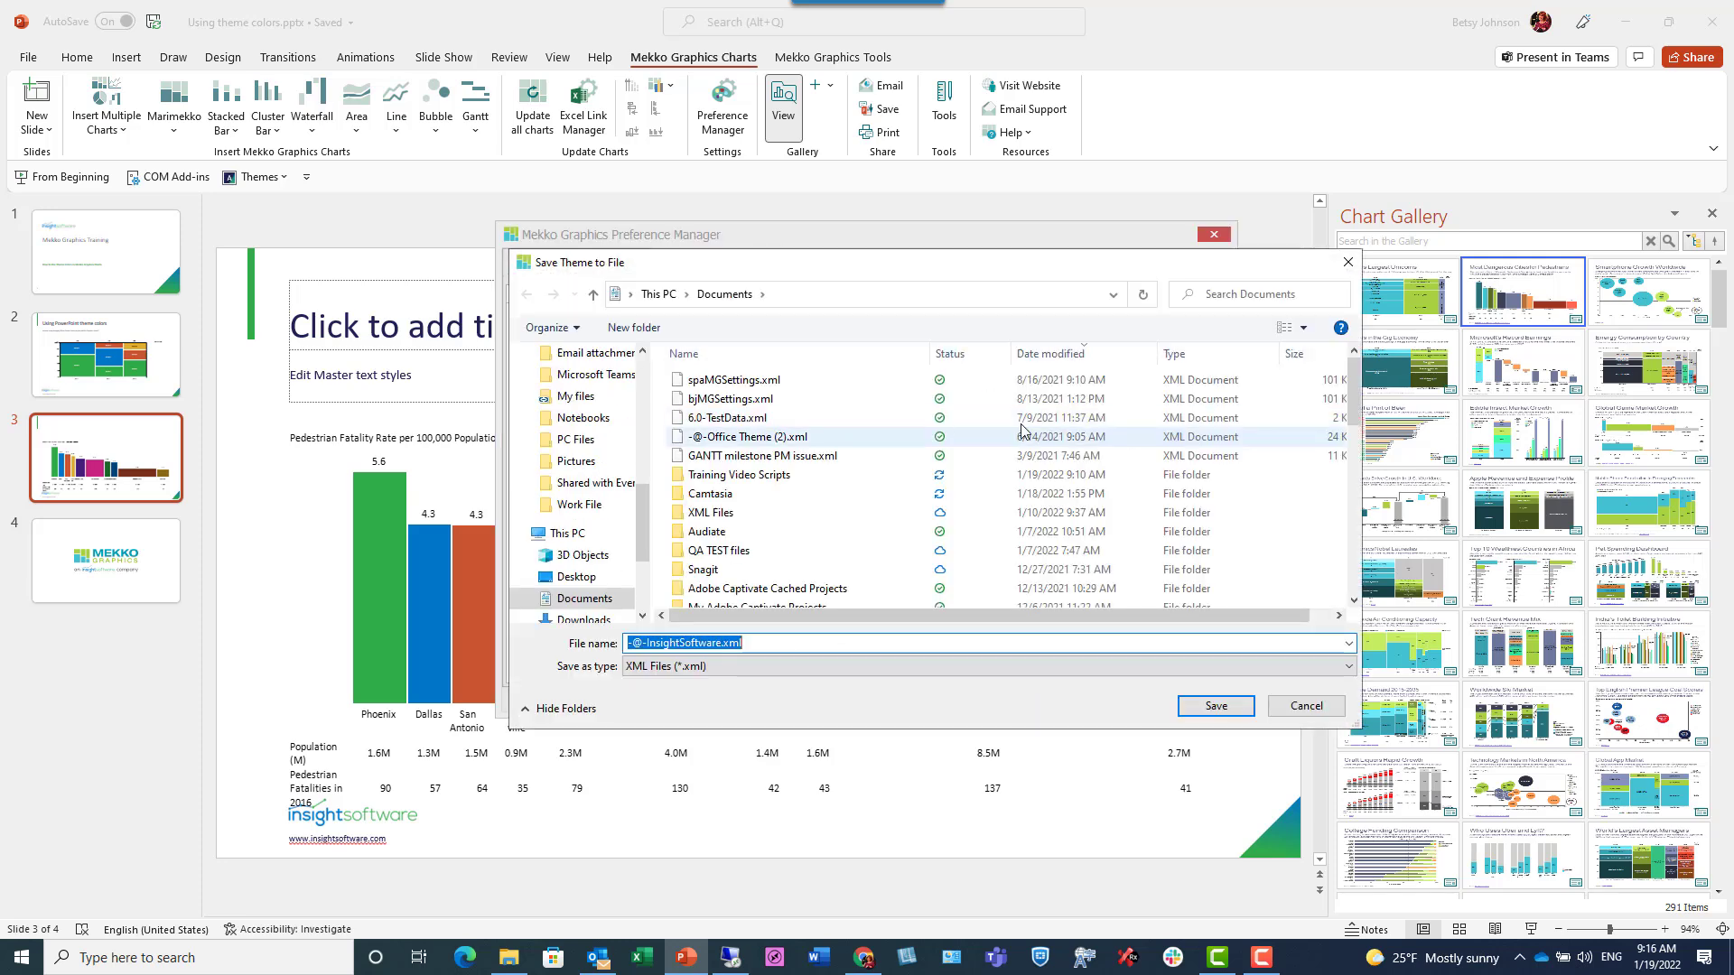
pyautogui.click(1210, 708)
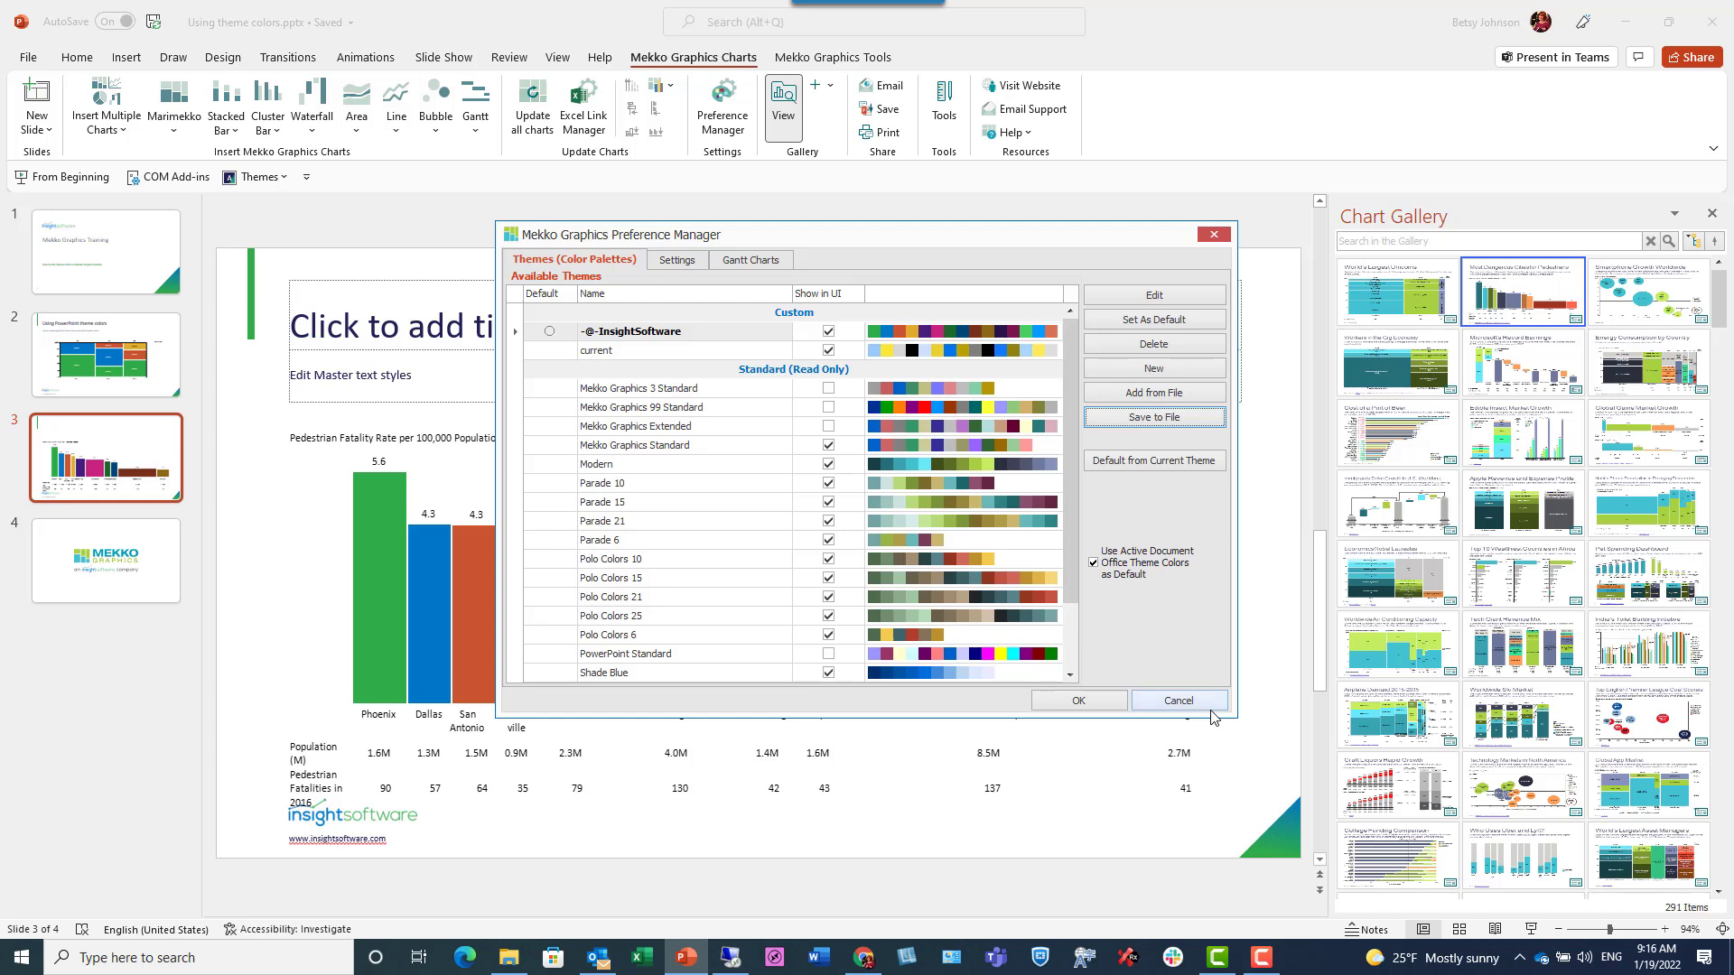
pyautogui.click(1097, 705)
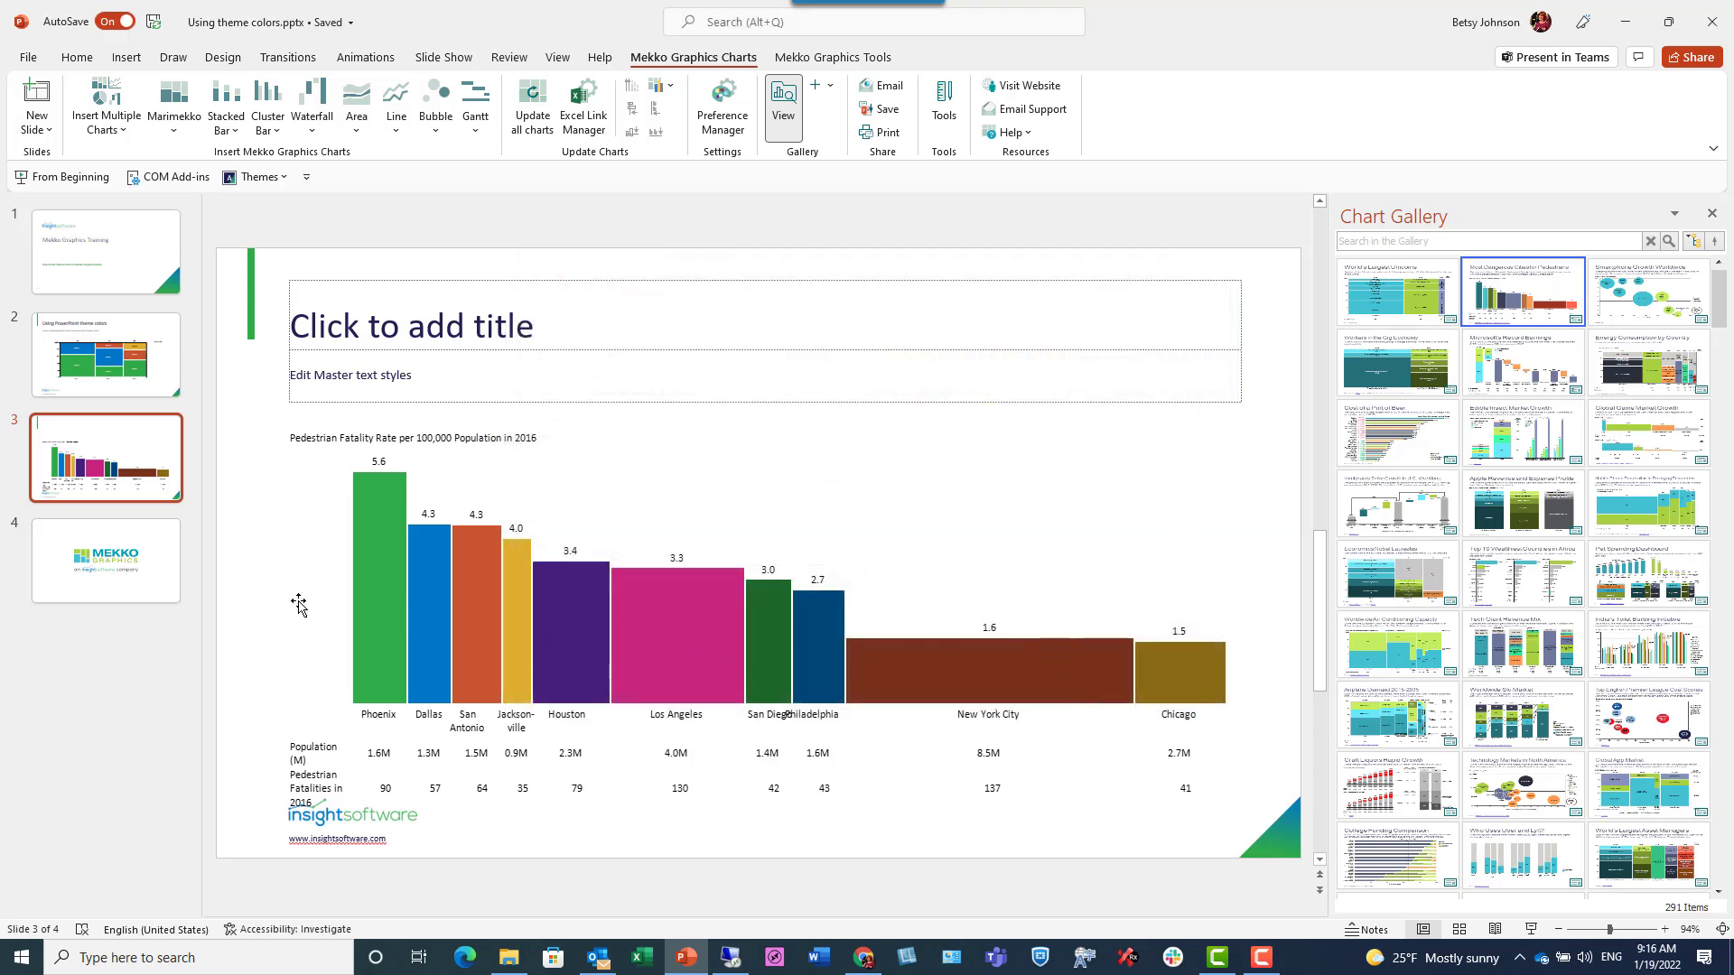
# Show the closing slide with the Mekko Graphics logo
pyautogui.click(105, 566)
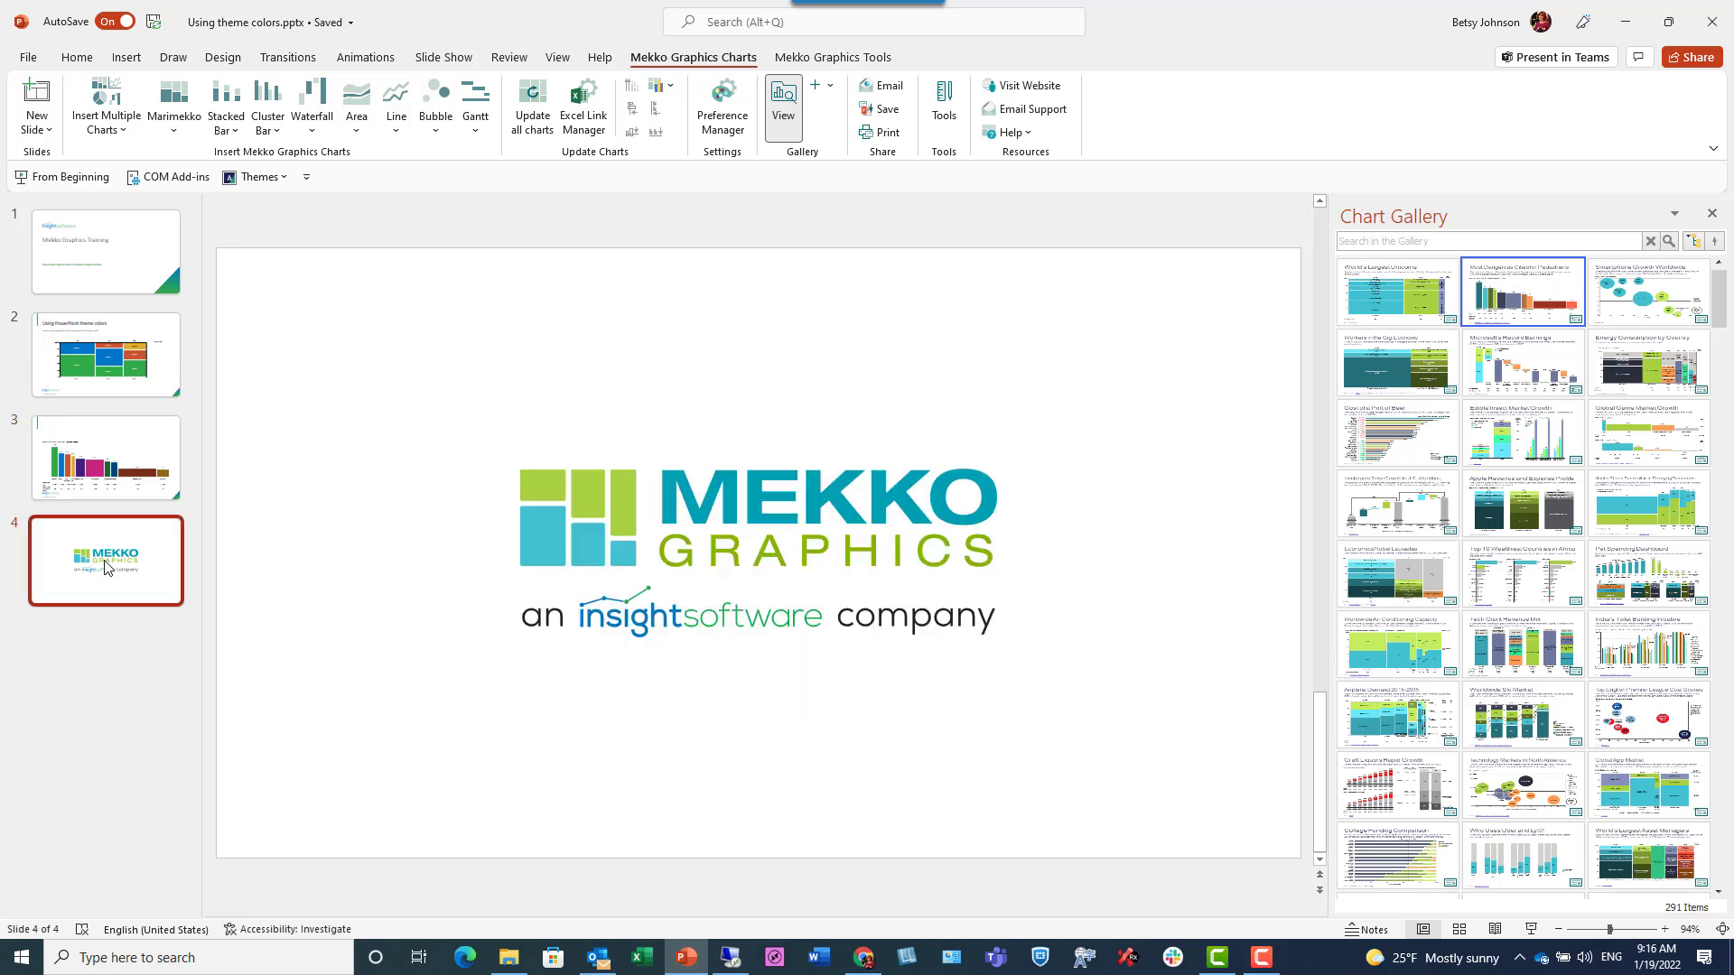